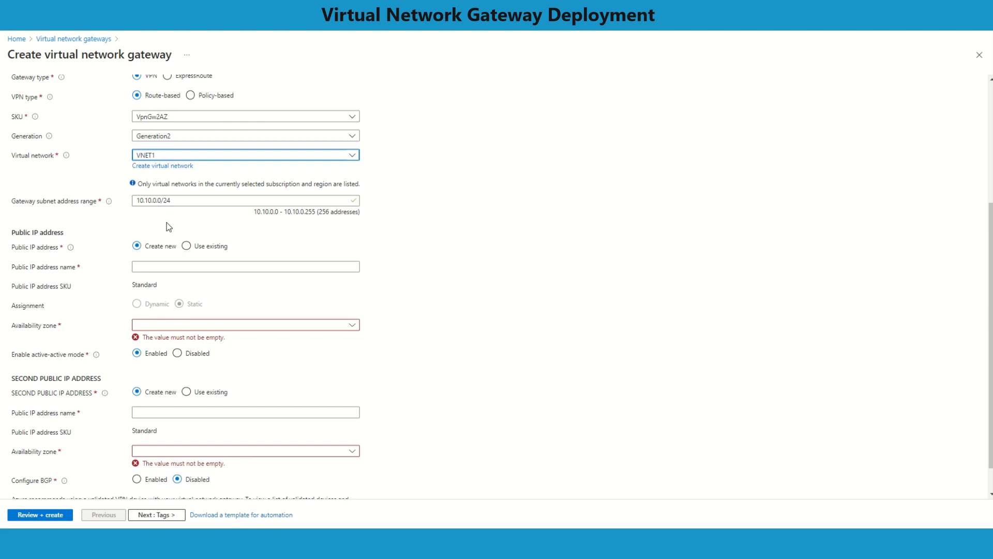
# Set the gateway subnet address range to 10.10.4.0/24
pyautogui.click(165, 200)
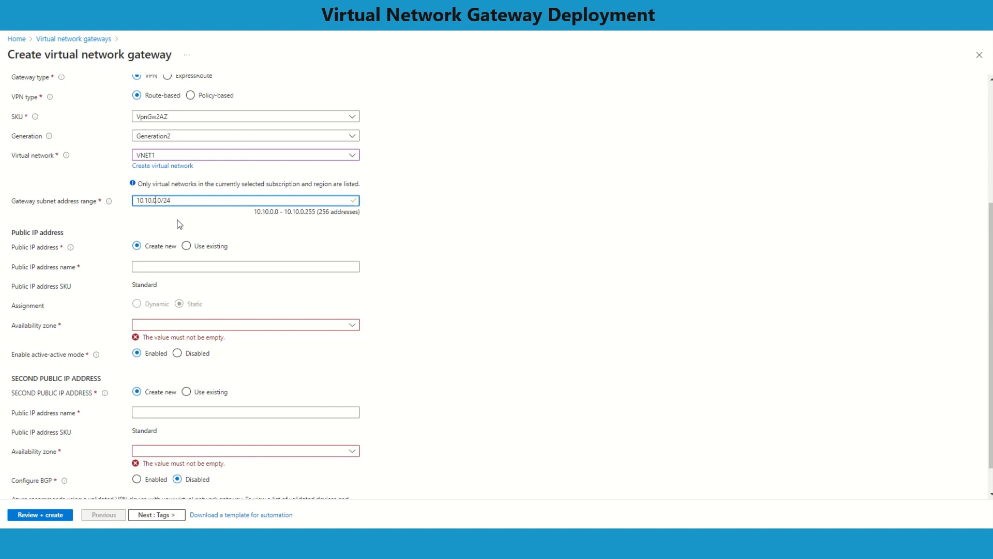
pyautogui.press('BackSpace')
pyautogui.write('4')
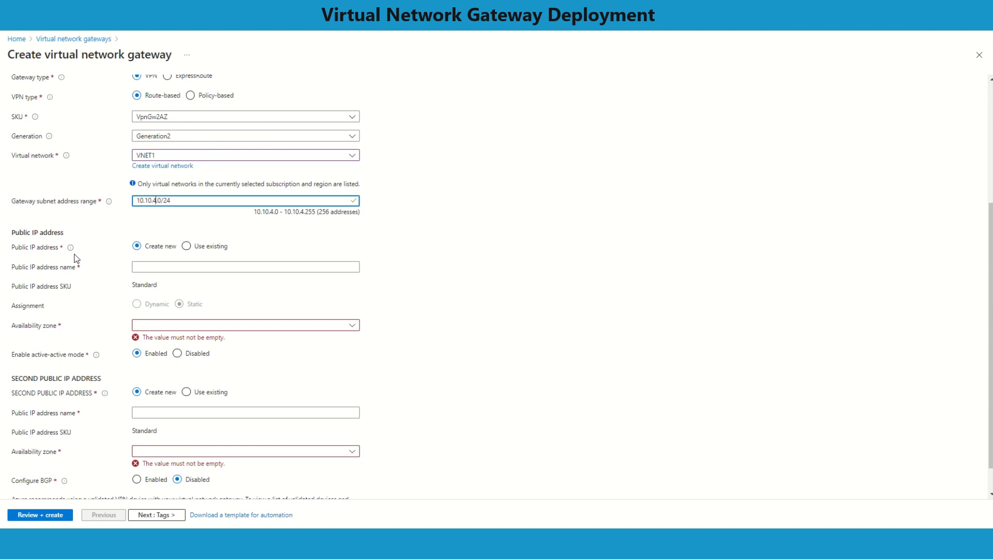
# Name the gateway's new public IP address VPNGWPIP and set its availability zone to 1
pyautogui.click(138, 268)
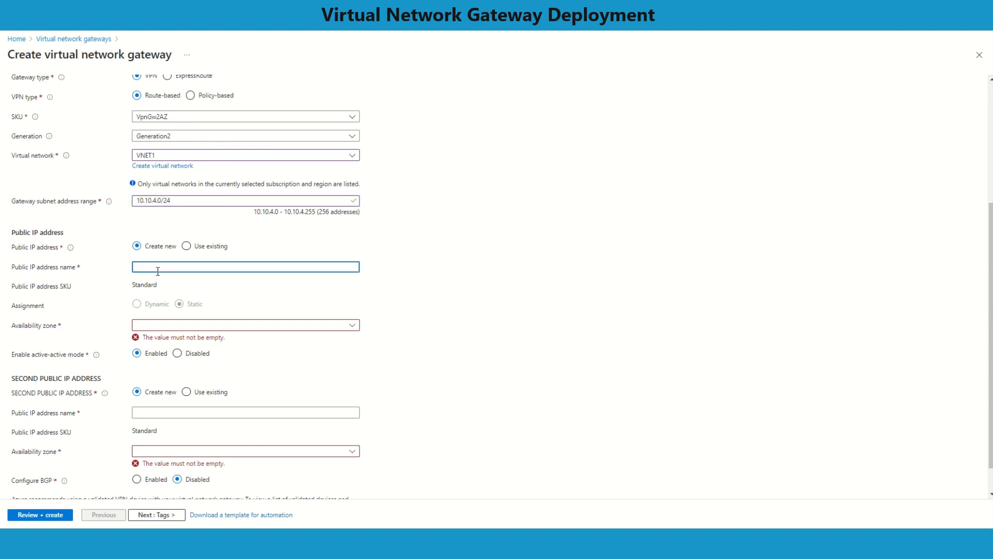
pyautogui.write('VPNGWPIP')
pyautogui.click(349, 329)
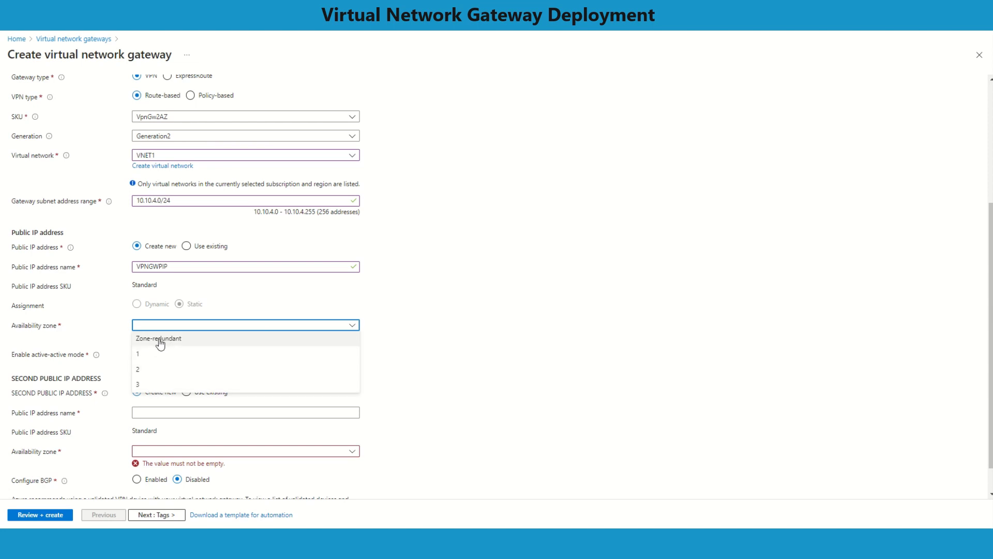
pyautogui.click(389, 308)
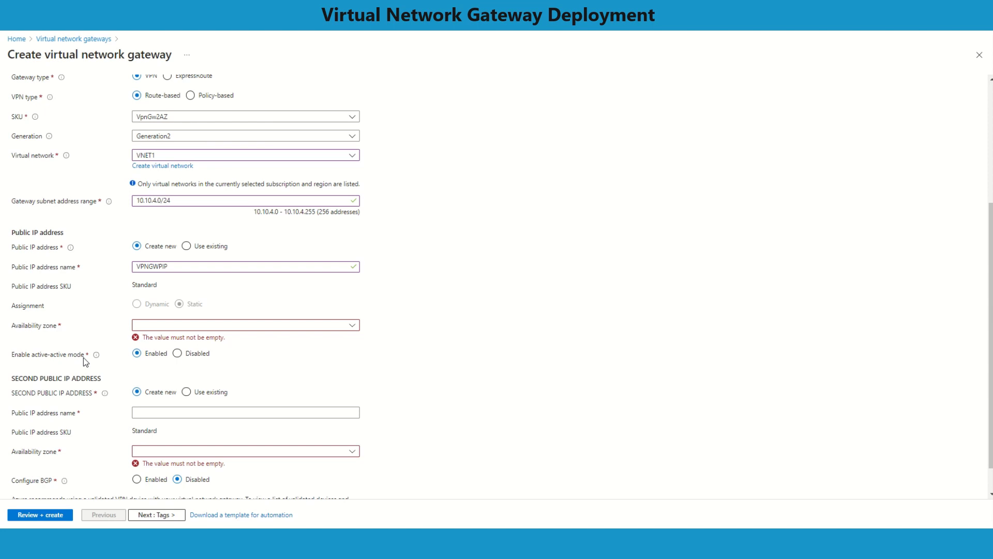
pyautogui.click(288, 330)
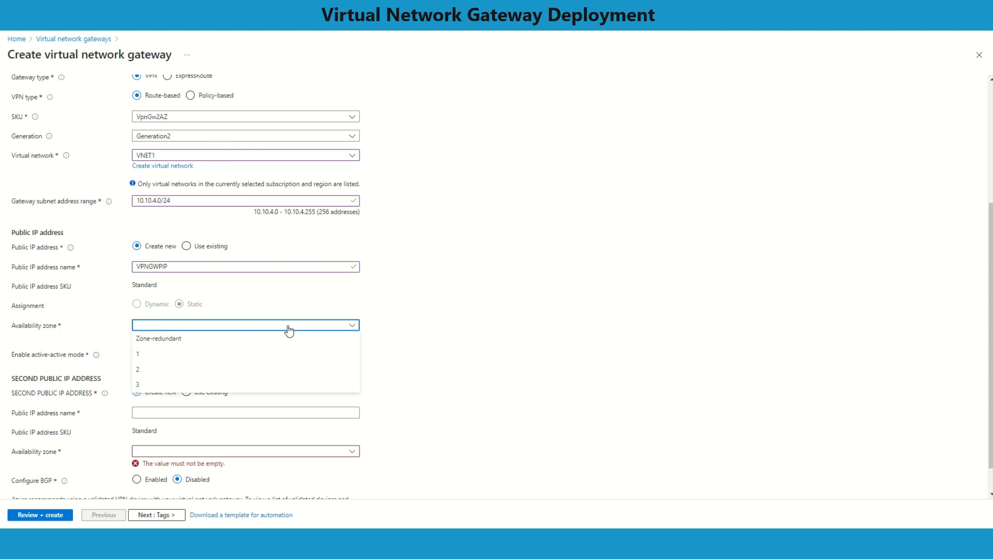
pyautogui.click(157, 354)
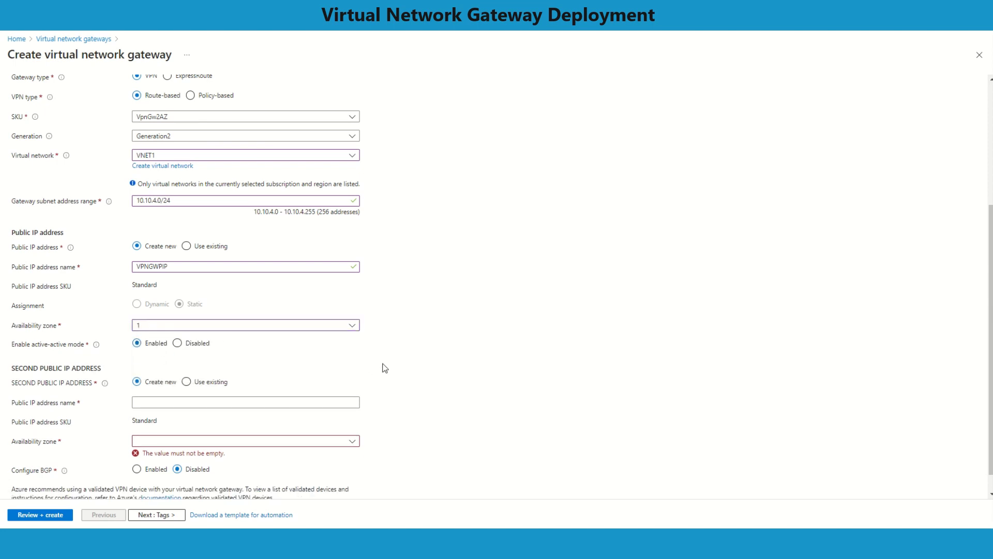
# Disable active-active mode for the gateway, then validate the configuration and create the virtual network gateway
pyautogui.scroll(-1, 385, 368)
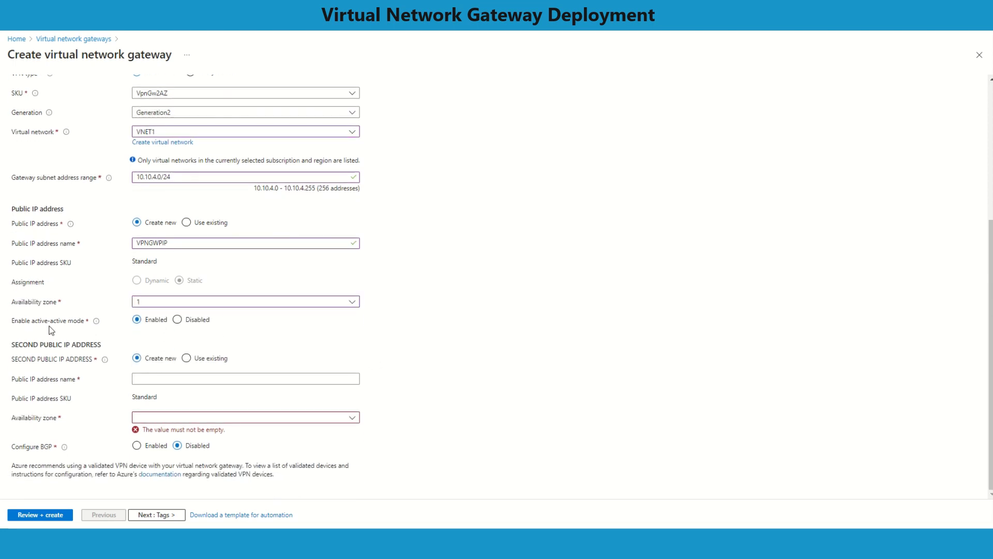
pyautogui.click(177, 322)
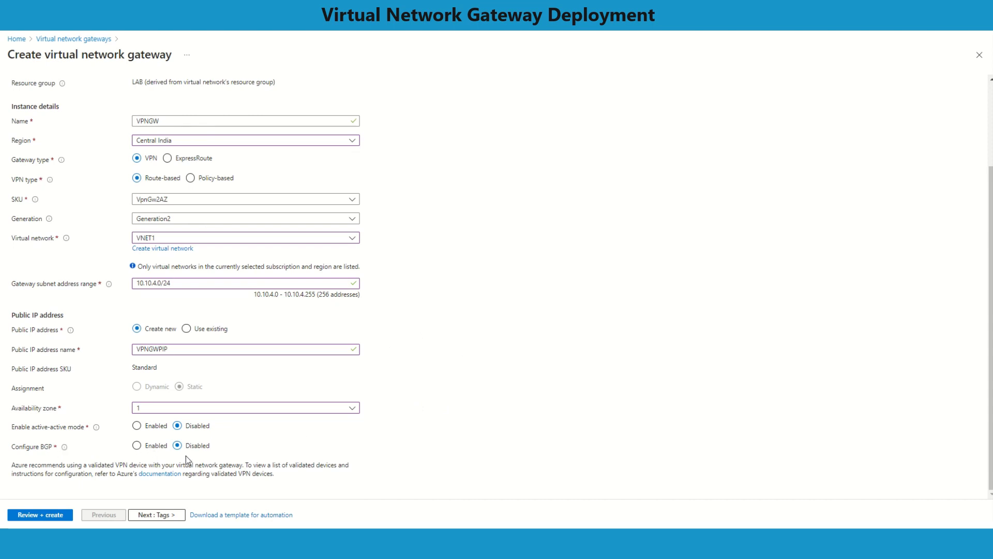
pyautogui.click(48, 515)
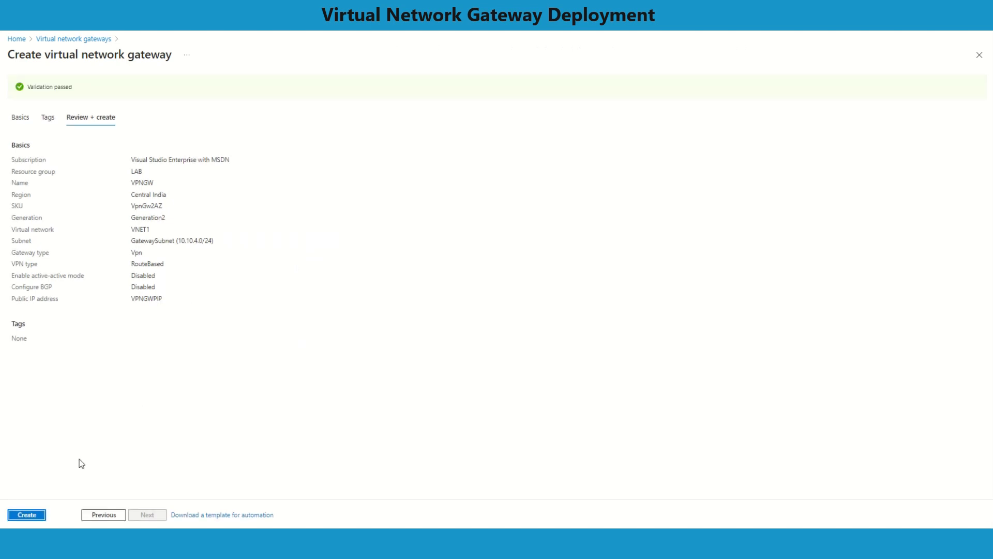
pyautogui.click(36, 515)
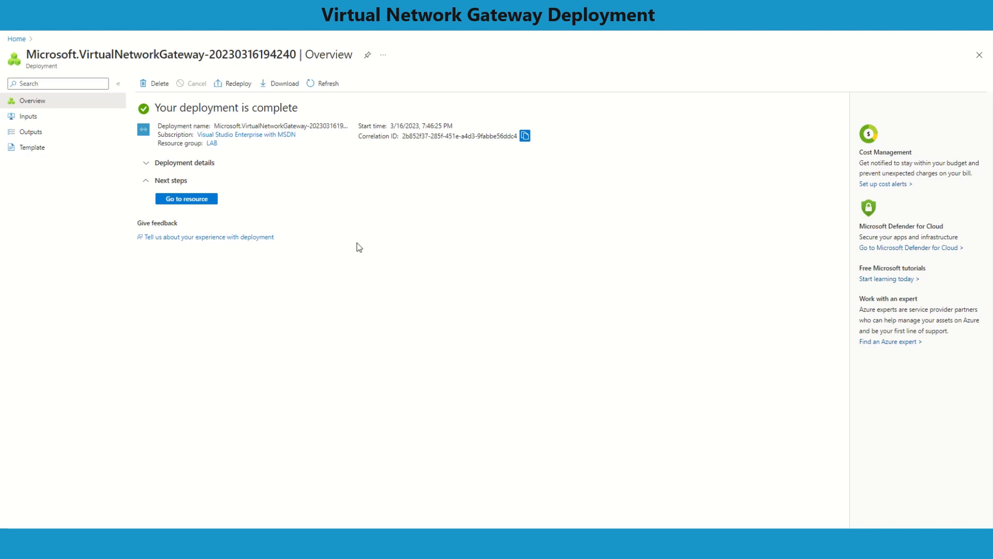
# Open the deployed VPNGW resource and examine its SKU, gateway type, virtual network and public IP address
pyautogui.click(200, 200)
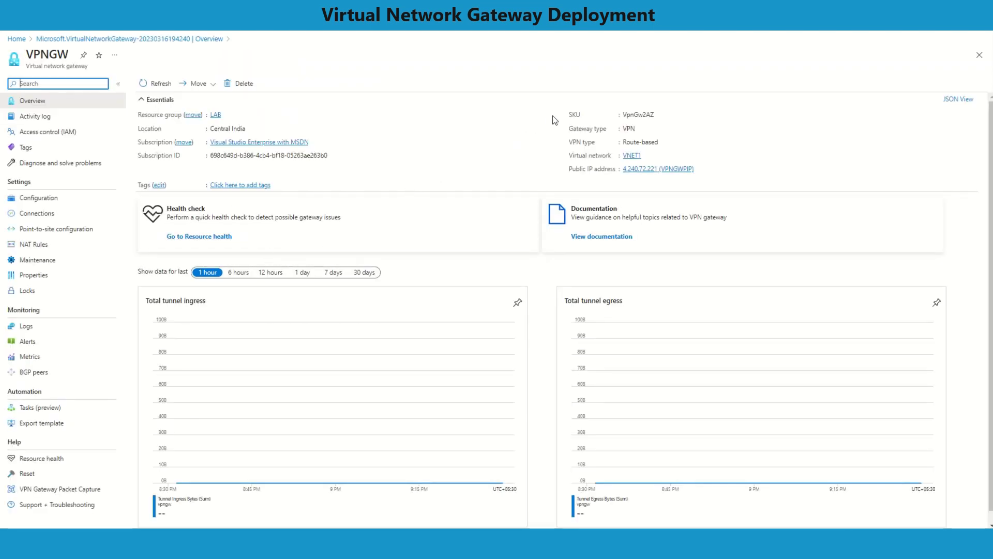
pyautogui.moveTo(567, 114); pyautogui.dragTo(611, 175)
pyautogui.click(571, 171)
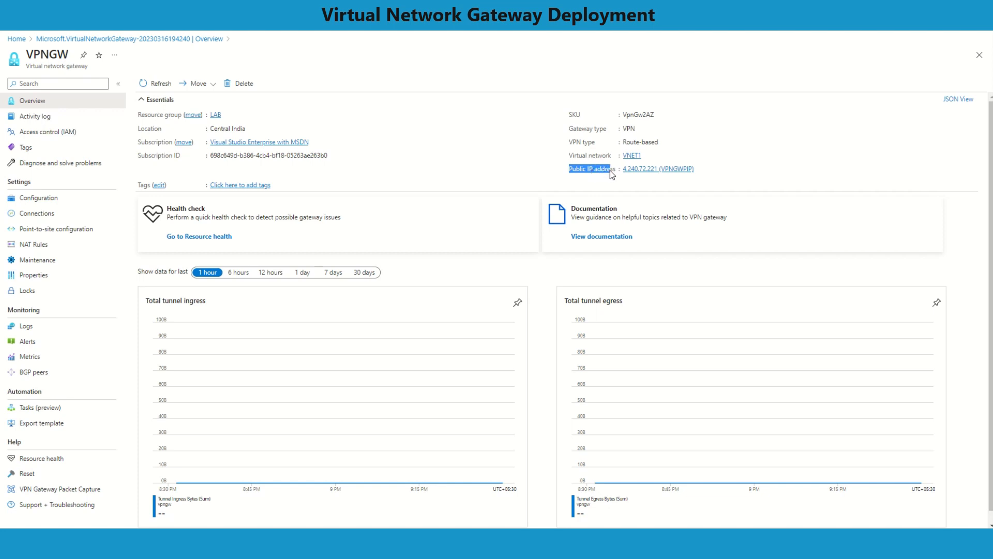
pyautogui.moveTo(612, 174); pyautogui.dragTo(613, 174)
# Go to the virtual networks list and open the peerings of VNET1
pyautogui.click(18, 40)
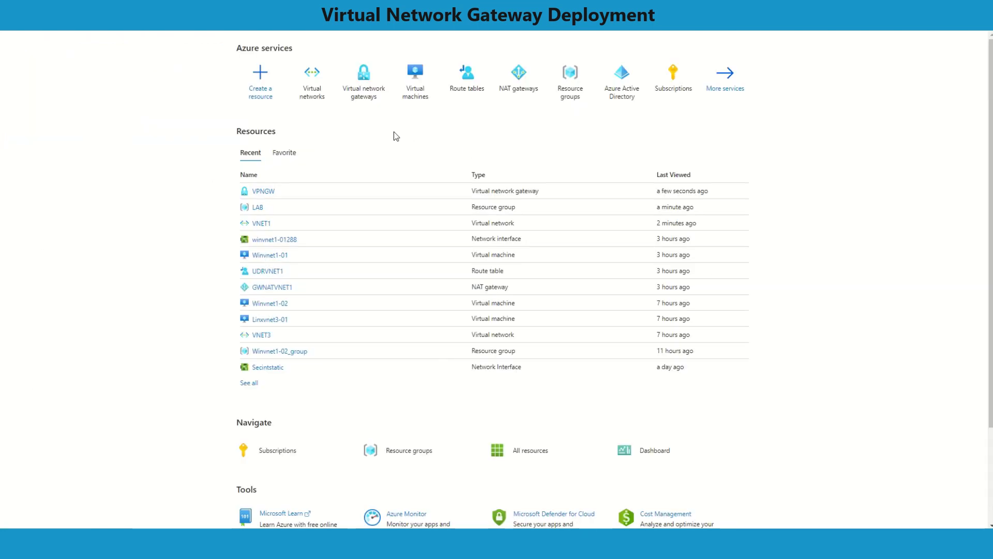
pyautogui.click(323, 92)
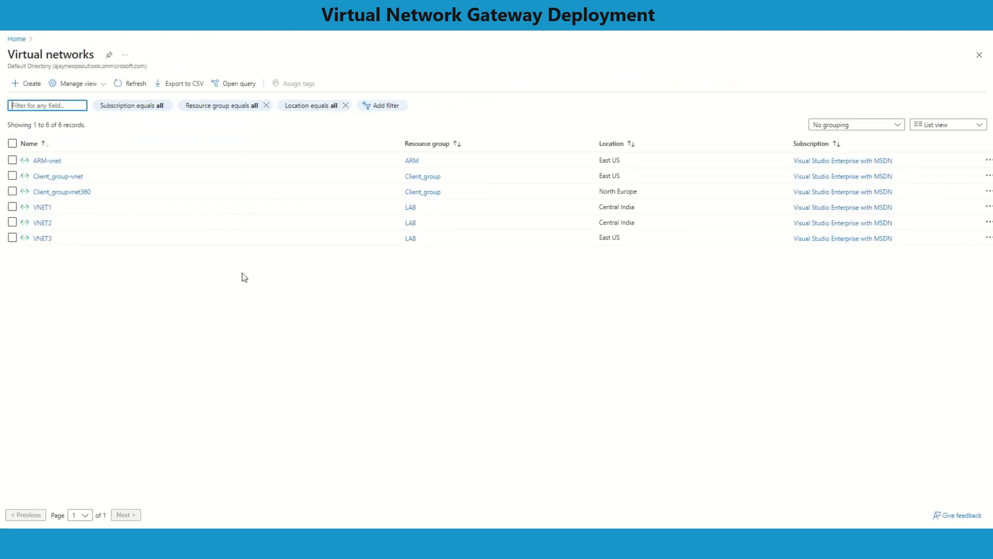
pyautogui.click(42, 208)
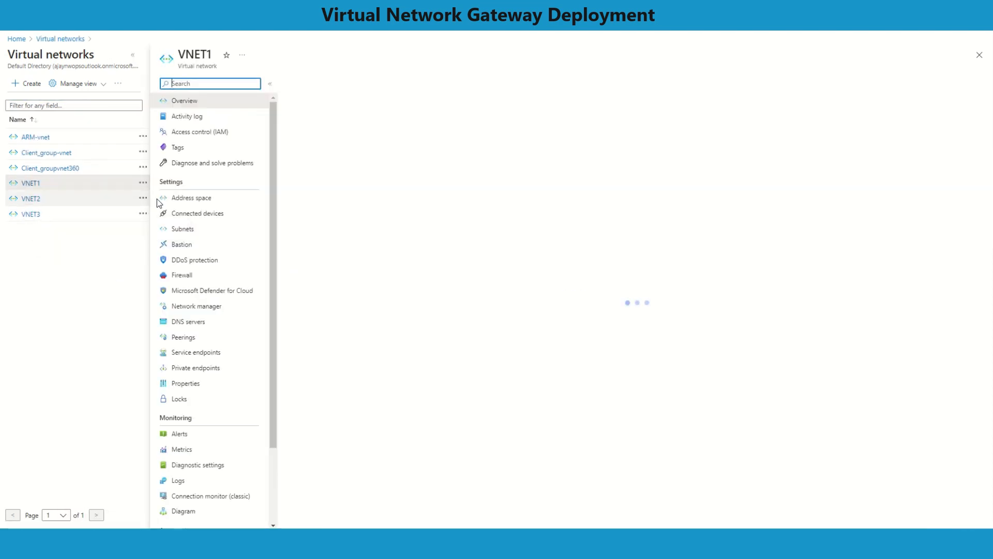
pyautogui.click(133, 55)
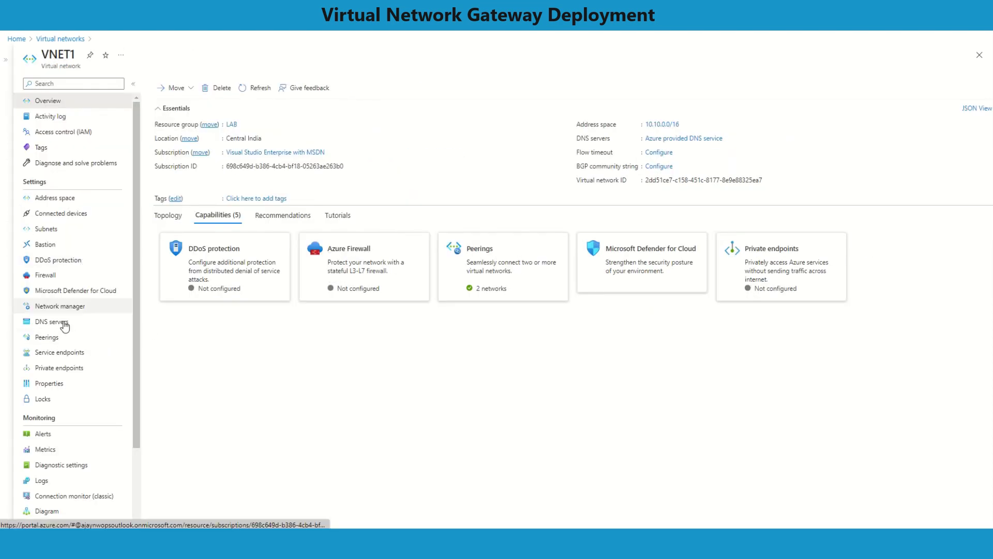
pyautogui.click(52, 336)
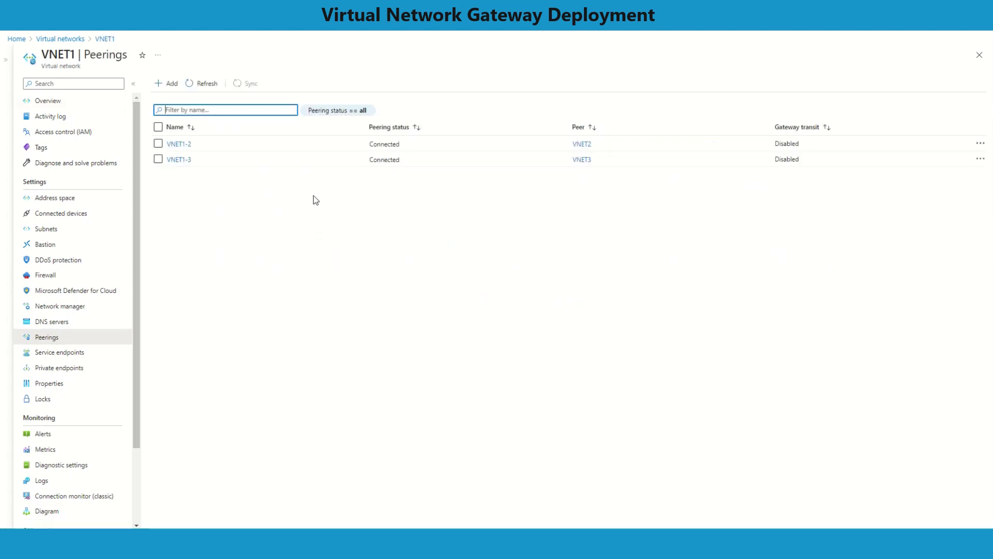
# Delete the VNET1-2 peering from VNET1 and confirm the deletion
pyautogui.click(981, 143)
pyautogui.click(797, 241)
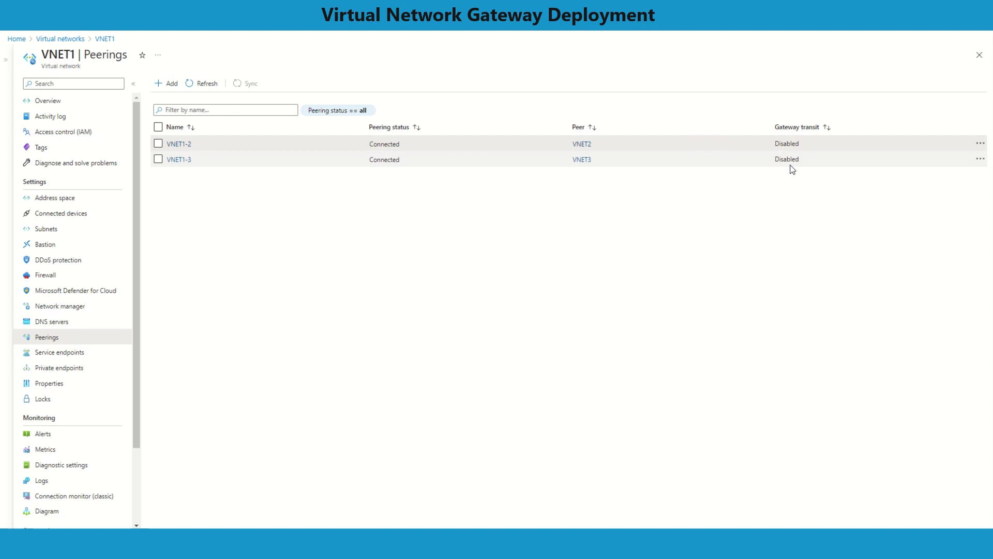
pyautogui.click(979, 144)
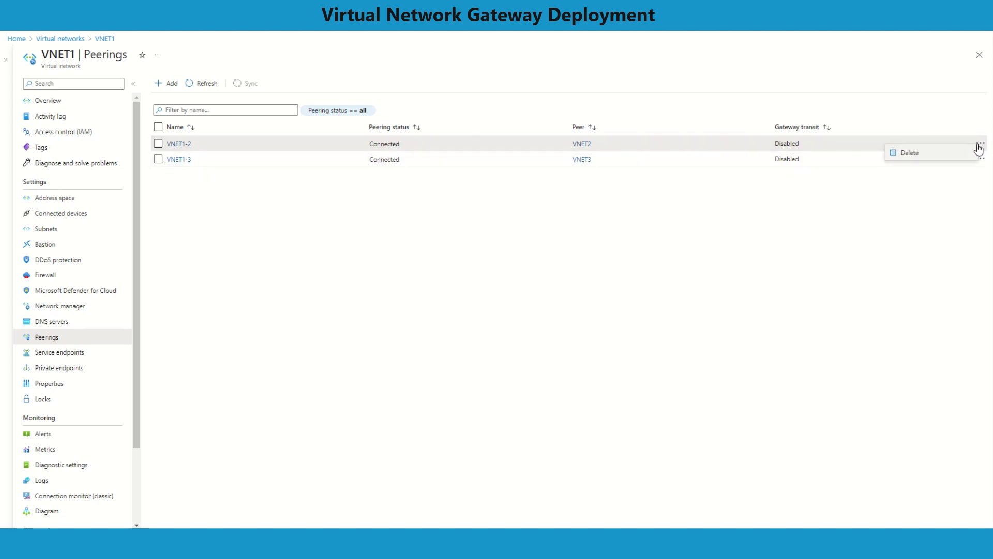
pyautogui.click(935, 156)
pyautogui.click(745, 206)
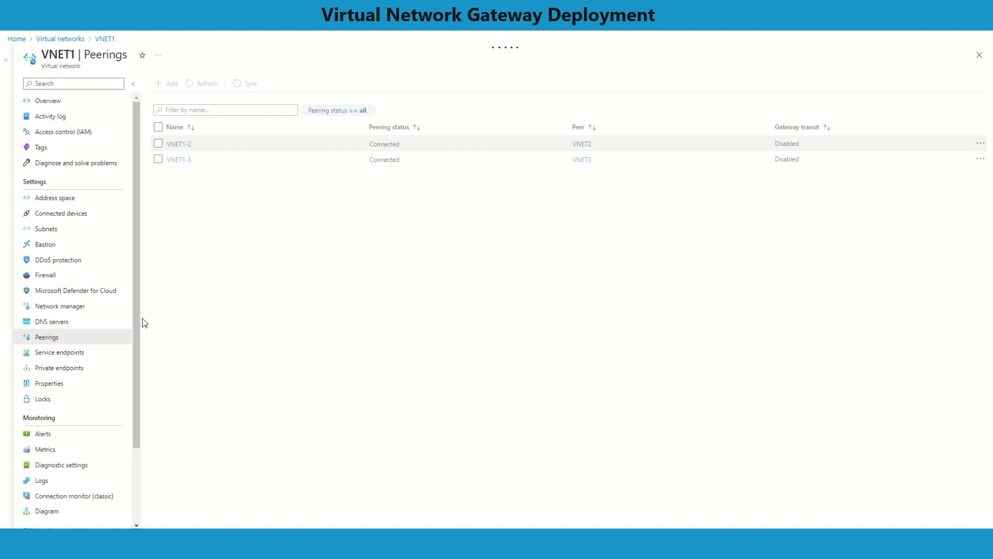
pyautogui.moveTo(137, 317); pyautogui.dragTo(138, 265)
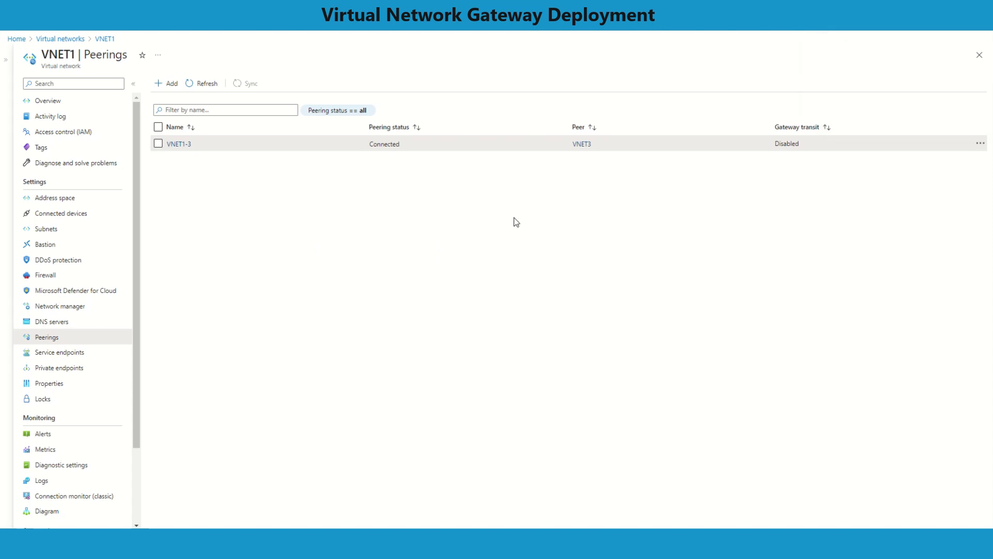
# Delete the VNET1-3 peering from VNET1 and confirm the deletion
pyautogui.click(979, 144)
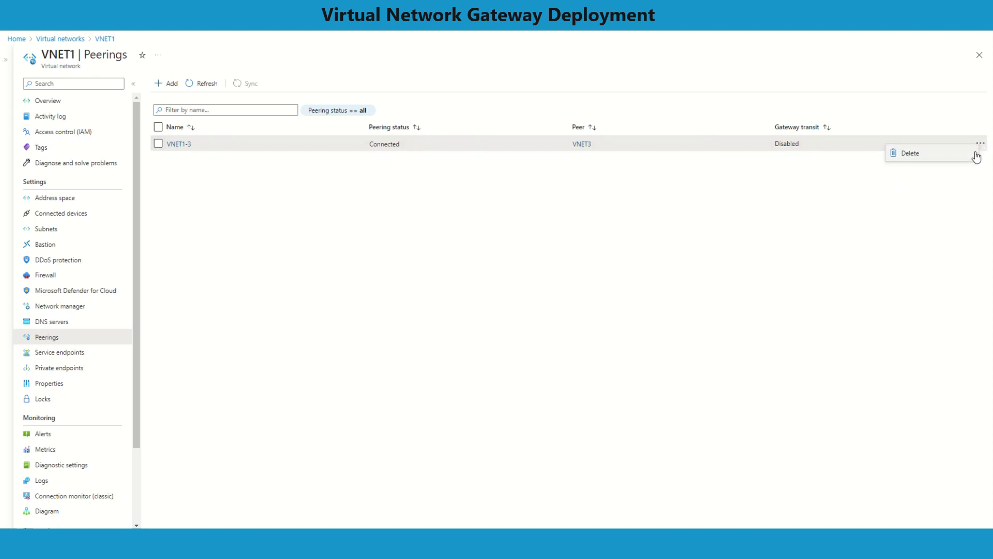
pyautogui.click(935, 156)
pyautogui.click(758, 205)
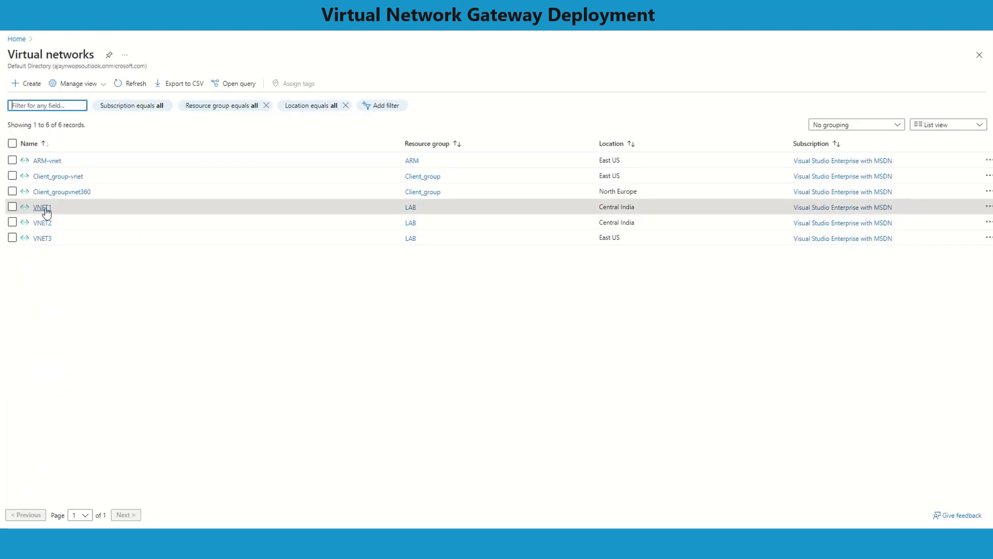
# Reopen VNET1's peerings from the virtual networks list and start adding a new peering
pyautogui.click(43, 208)
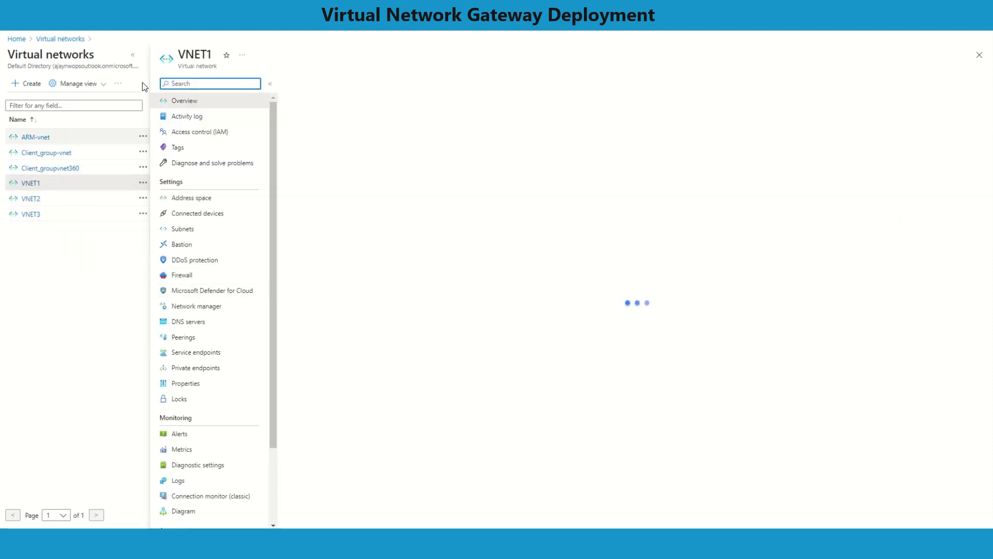
pyautogui.click(132, 55)
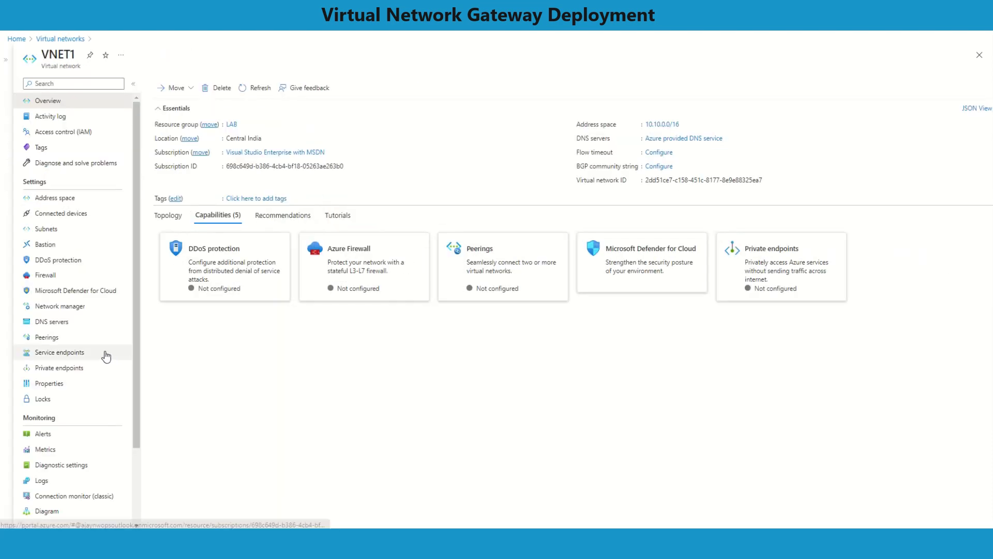
pyautogui.click(60, 338)
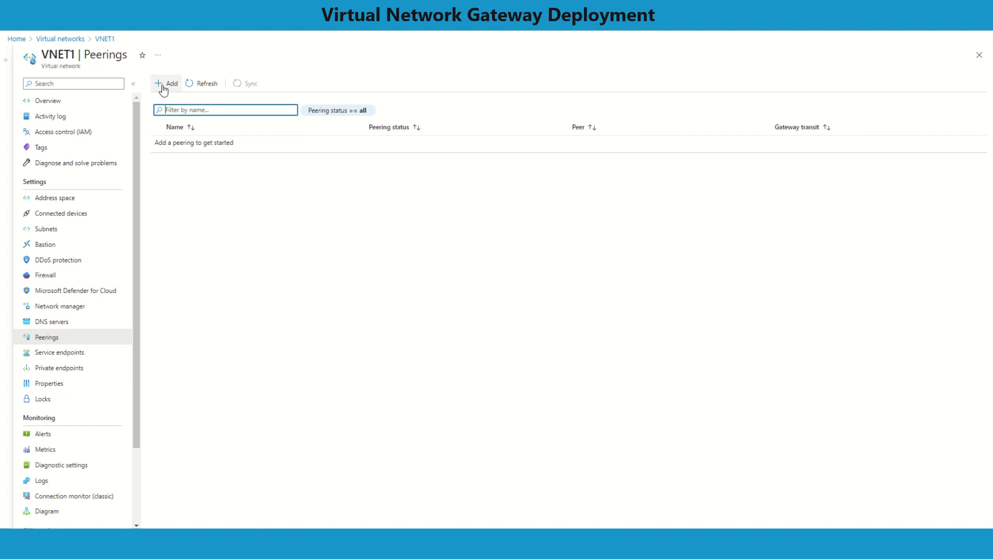
pyautogui.click(167, 84)
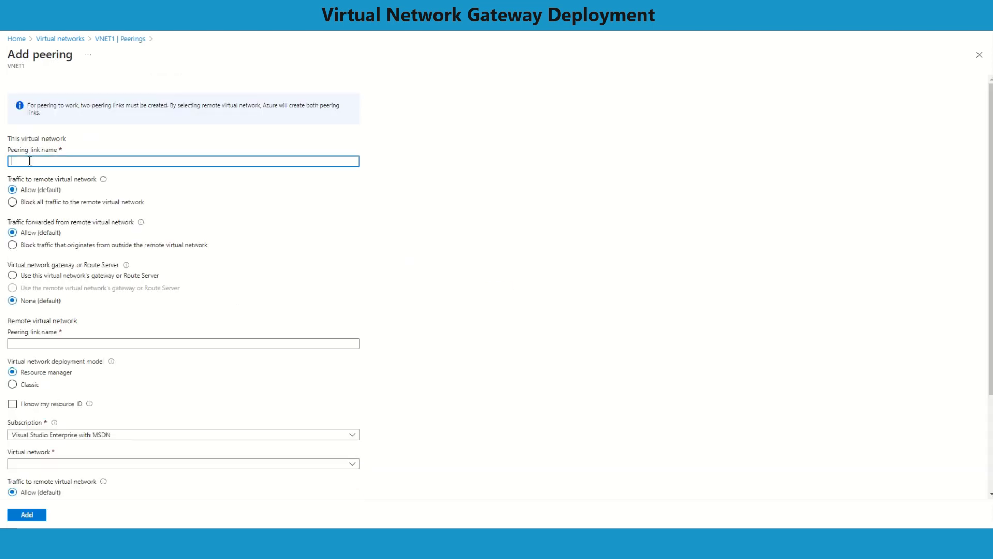
# Name this virtual network's peering link VNET1-2 and the remote network's peering link VNET2-1
pyautogui.write('VNET1-2')
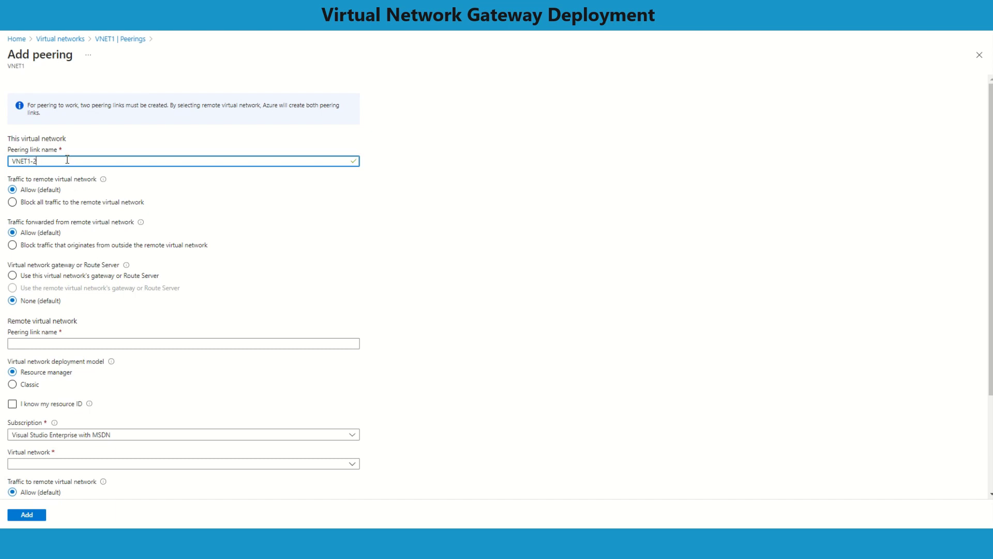
pyautogui.moveTo(67, 159); pyautogui.dragTo(1, 161)
pyautogui.hotkey('ctrl', 'c')
pyautogui.click(64, 343)
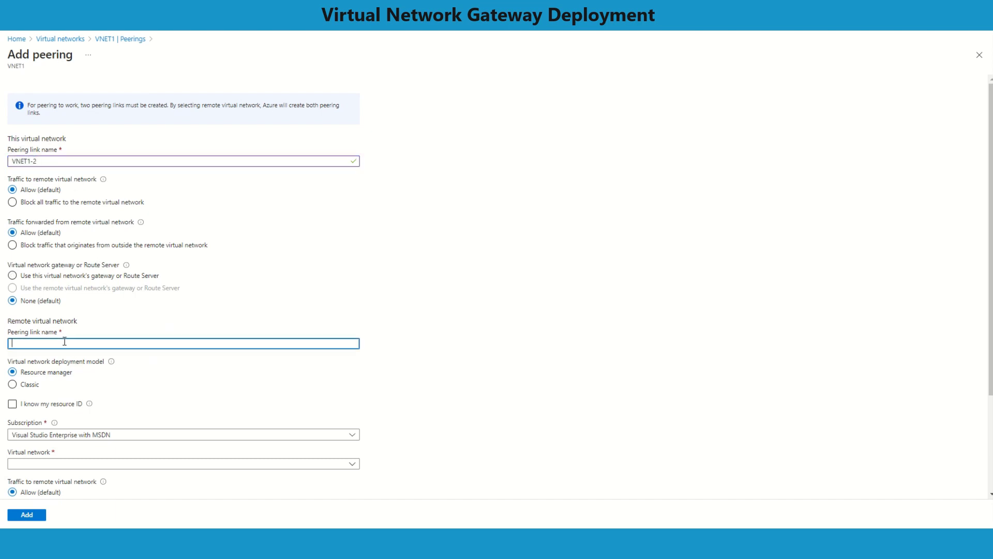
pyautogui.hotkey('ctrl', 'v')
pyautogui.press('BackSpace')
pyautogui.write('2-1')
# Let the peering use this virtual network's gateway or Route Server and choose VNET2 as the remote virtual network
pyautogui.moveTo(63, 304); pyautogui.dragTo(24, 308)
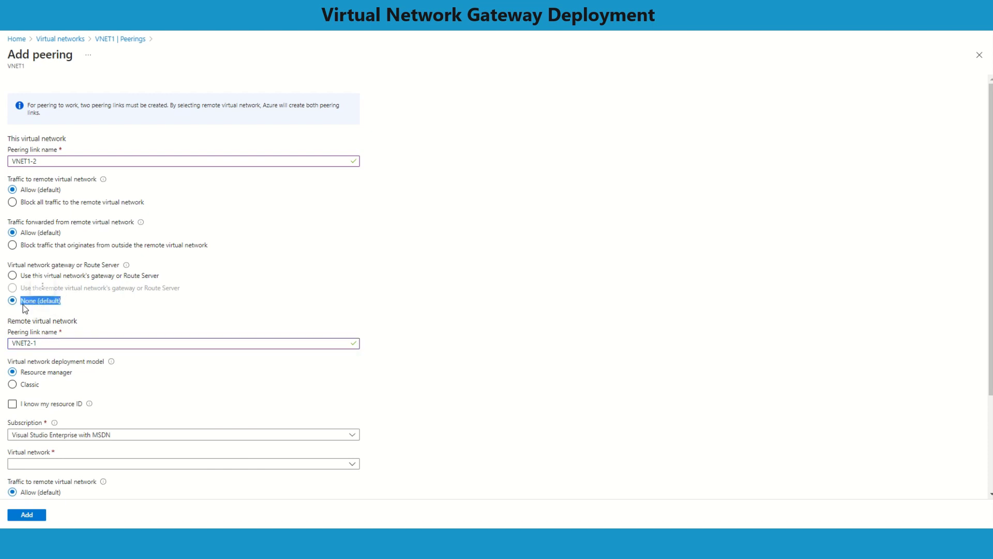
pyautogui.click(206, 295)
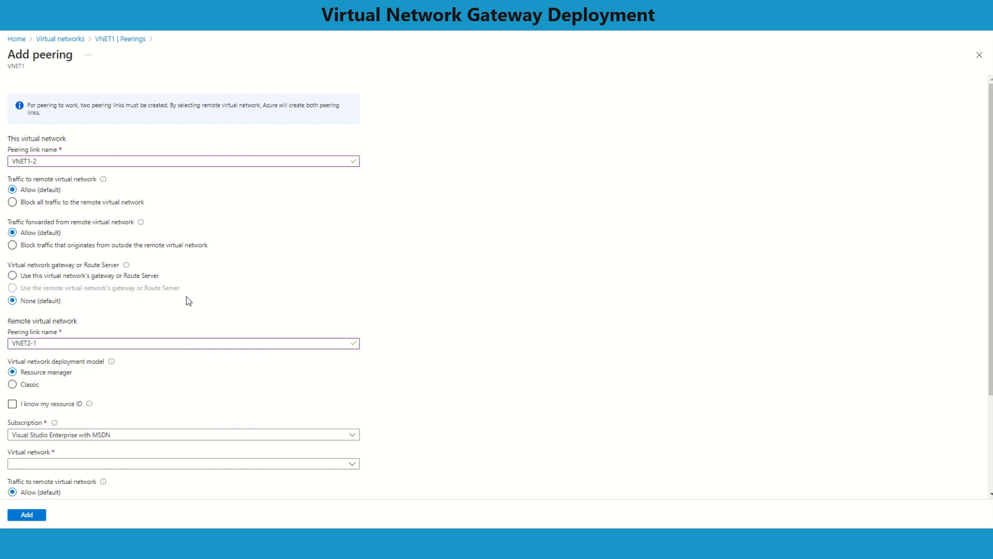
pyautogui.click(13, 278)
pyautogui.scroll(-3, 169, 338)
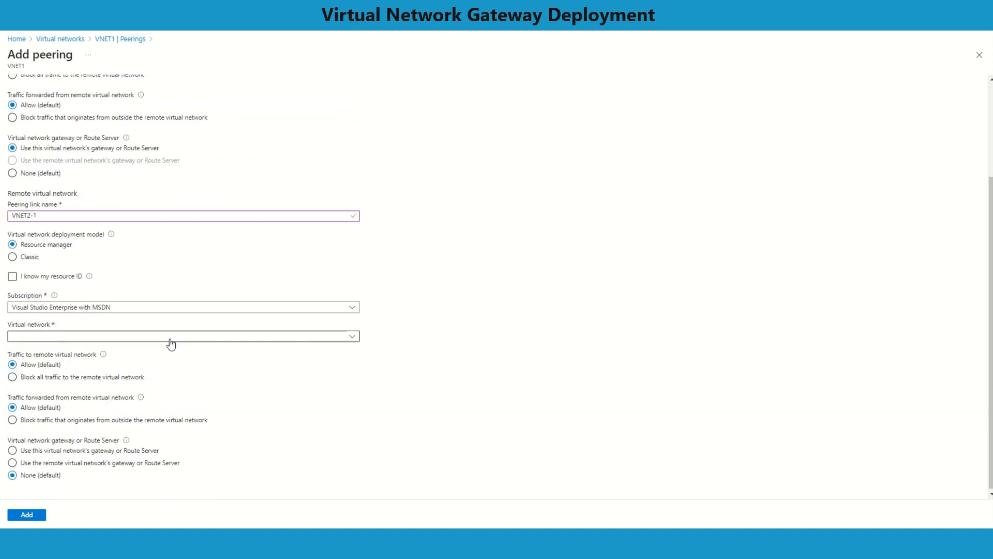
pyautogui.click(137, 339)
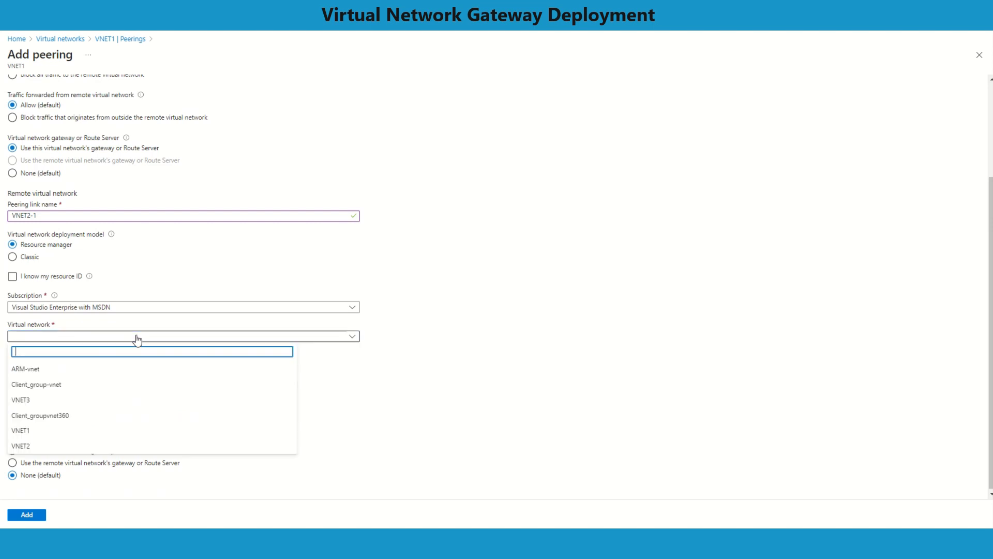
pyautogui.click(68, 451)
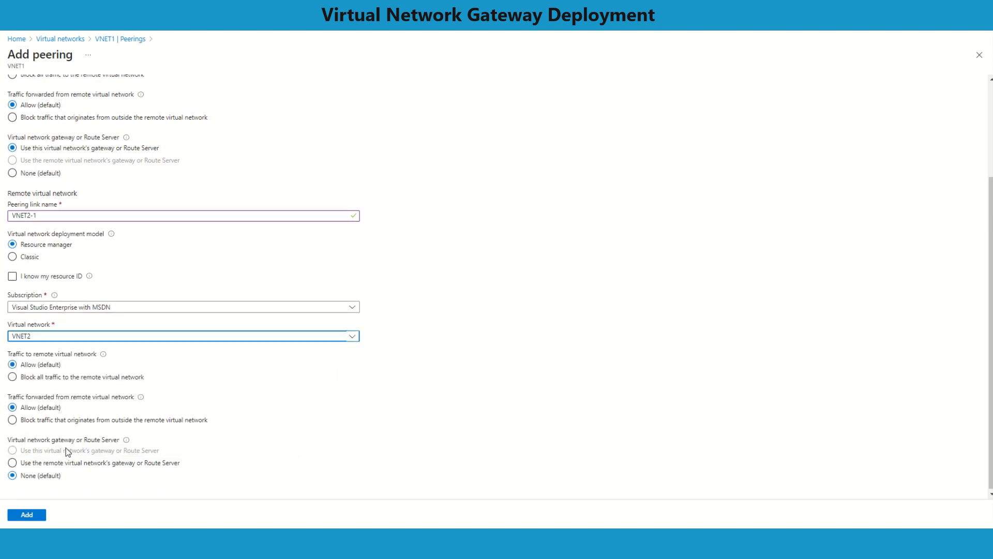
# Let the VNET2 side use the remote virtual network's gateway or Route Server and add the peering
pyautogui.click(266, 405)
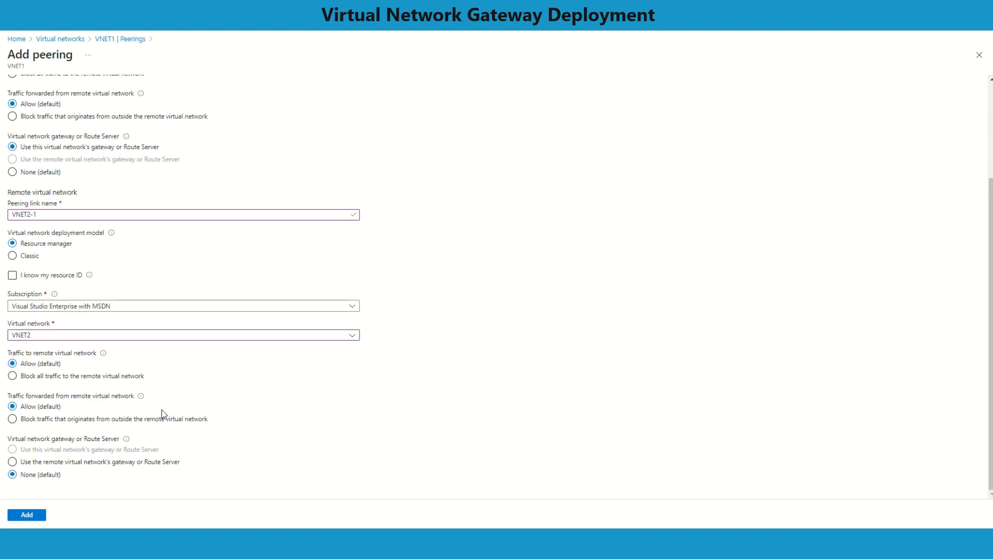
pyautogui.click(12, 461)
pyautogui.click(28, 514)
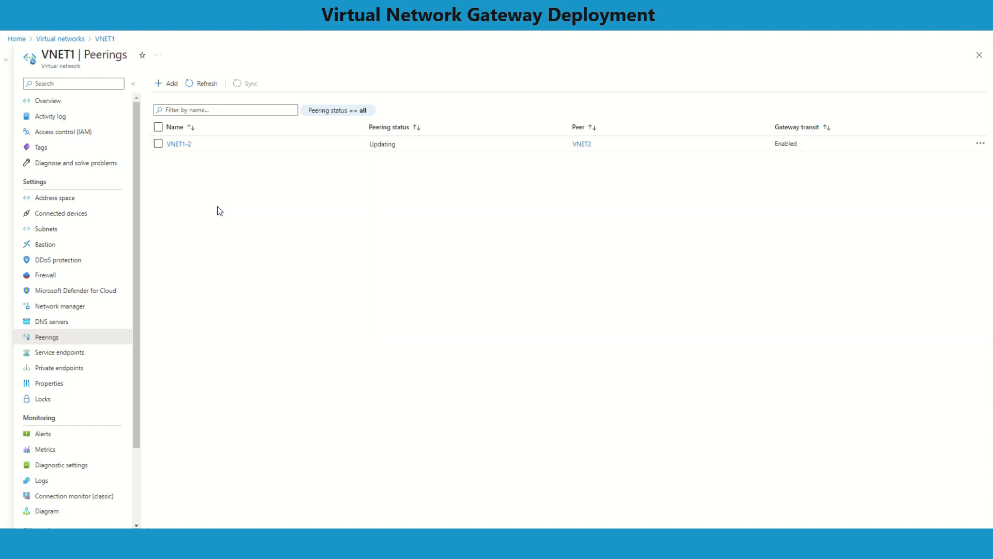
# Refresh VNET1's peerings list to check the status of the VNET1-2 peering
pyautogui.click(201, 84)
pyautogui.click(203, 86)
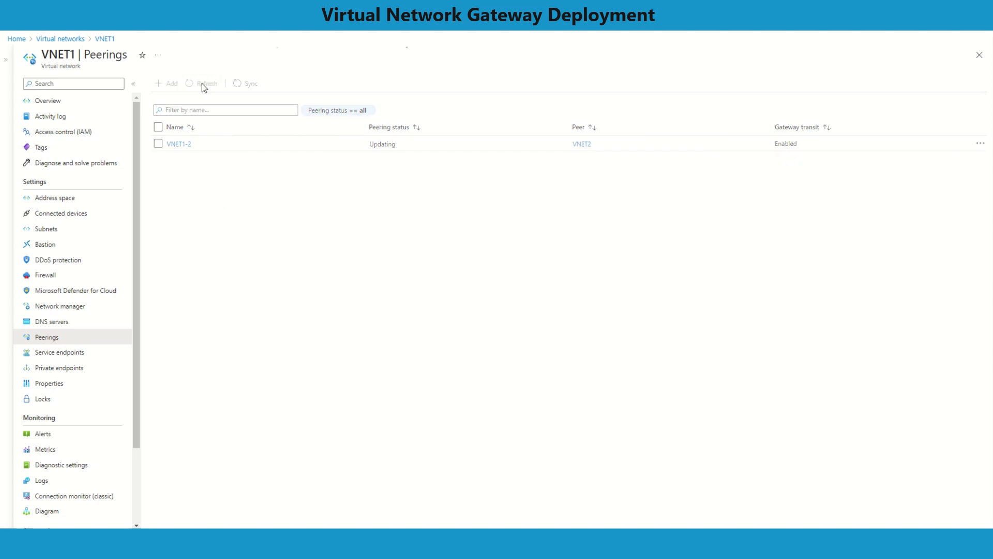
pyautogui.click(203, 86)
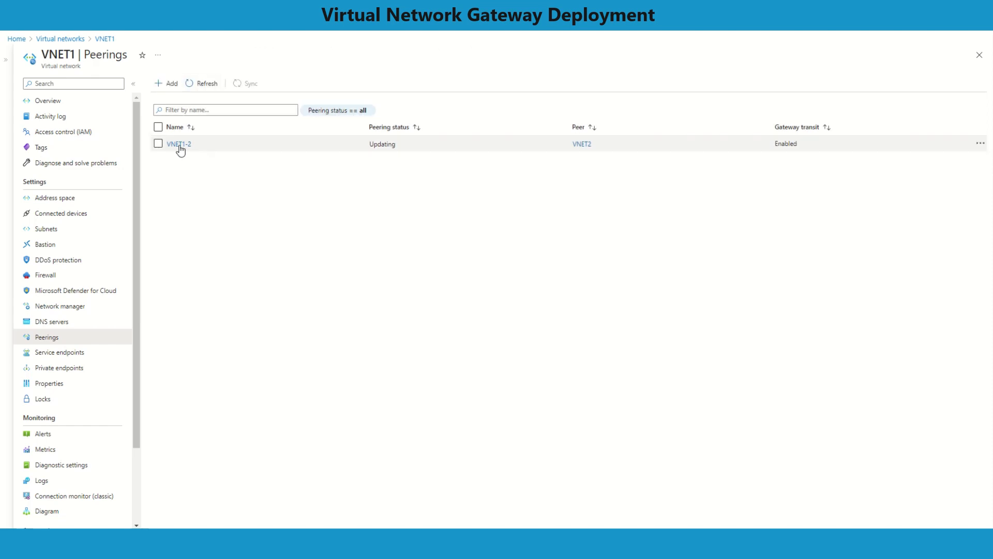
# Start another peering on VNET1, naming its link VNET1-3 and the remote network's link VNET3-1
pyautogui.click(168, 87)
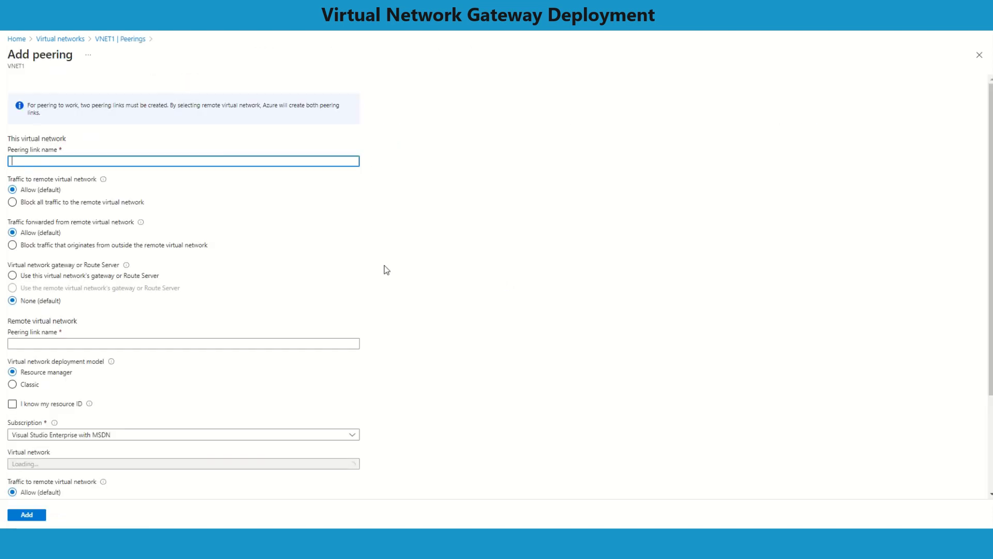
pyautogui.write('VNET')
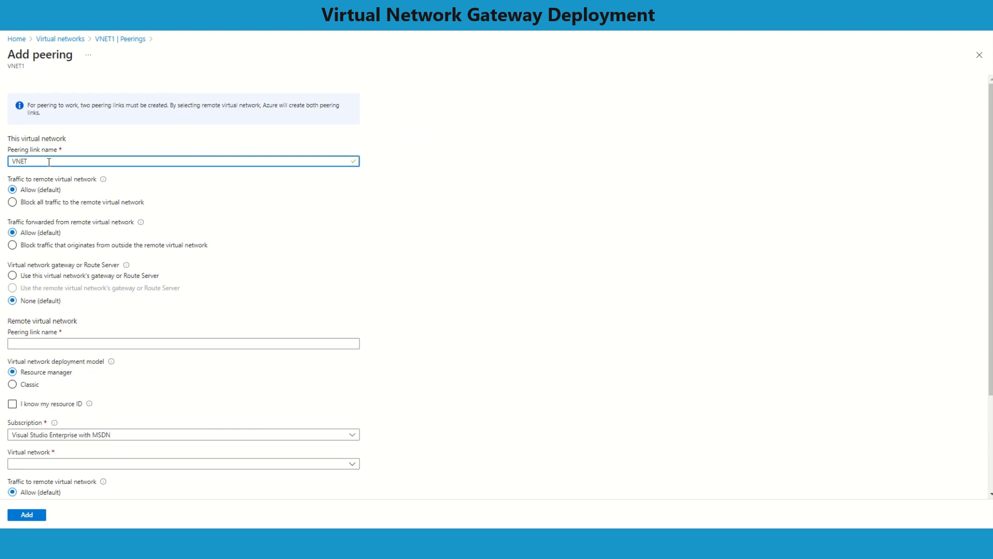
pyautogui.write('1-3')
pyautogui.hotkey('ctrl', 'a')
pyautogui.hotkey('ctrl', 'c')
pyautogui.click(63, 345)
pyautogui.hotkey('ctrl', 'v')
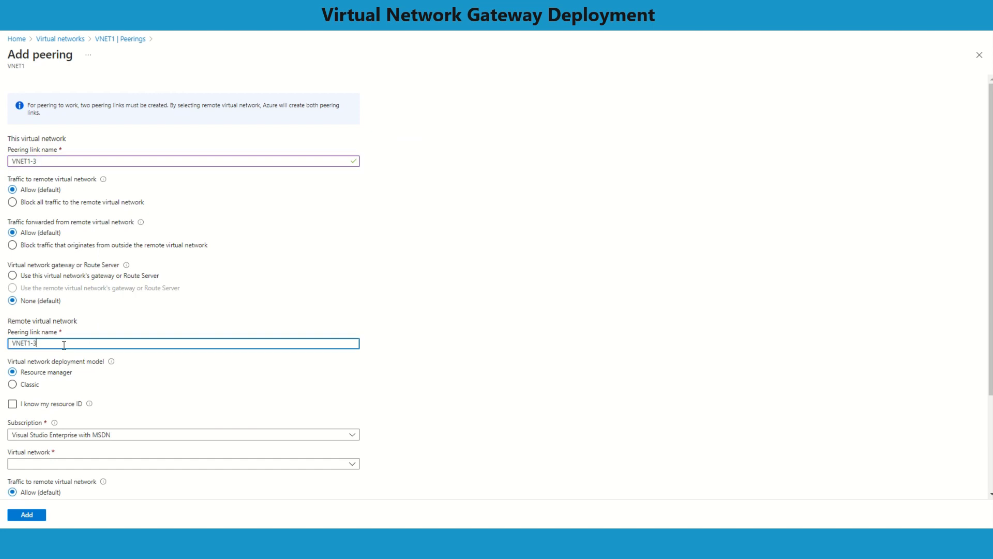
pyautogui.write('3-1')
# Add the peering to VNET3, using this virtual network's gateway or Route Server locally and the remote virtual network's gateway on VNET3's side
pyautogui.click(28, 277)
pyautogui.scroll(-3, 139, 404)
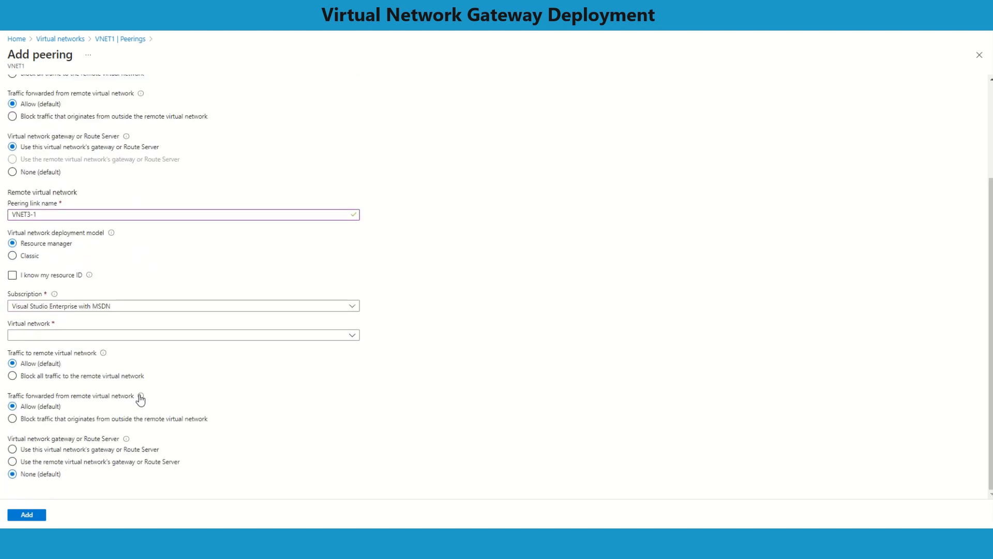
pyautogui.click(80, 337)
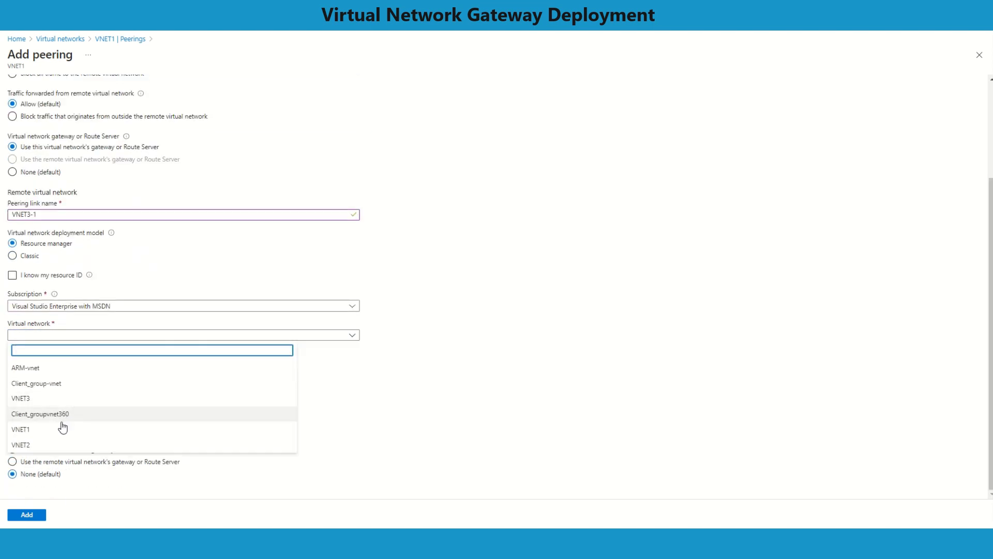
pyautogui.click(36, 400)
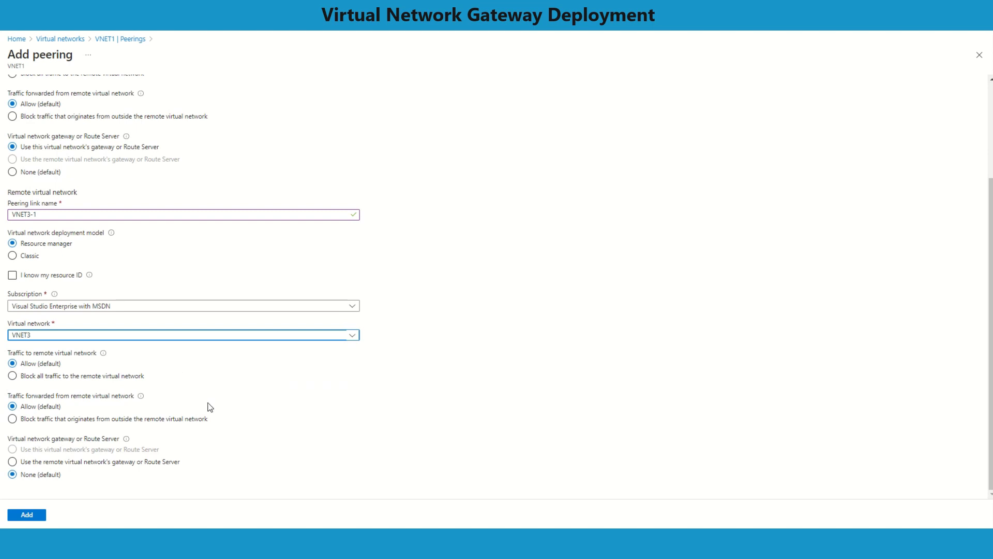
pyautogui.click(12, 461)
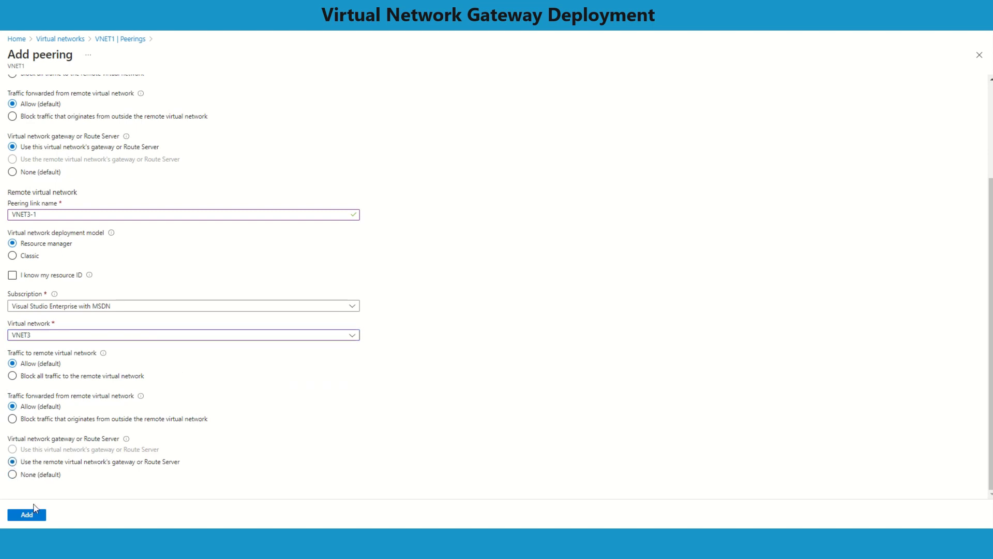
pyautogui.click(26, 514)
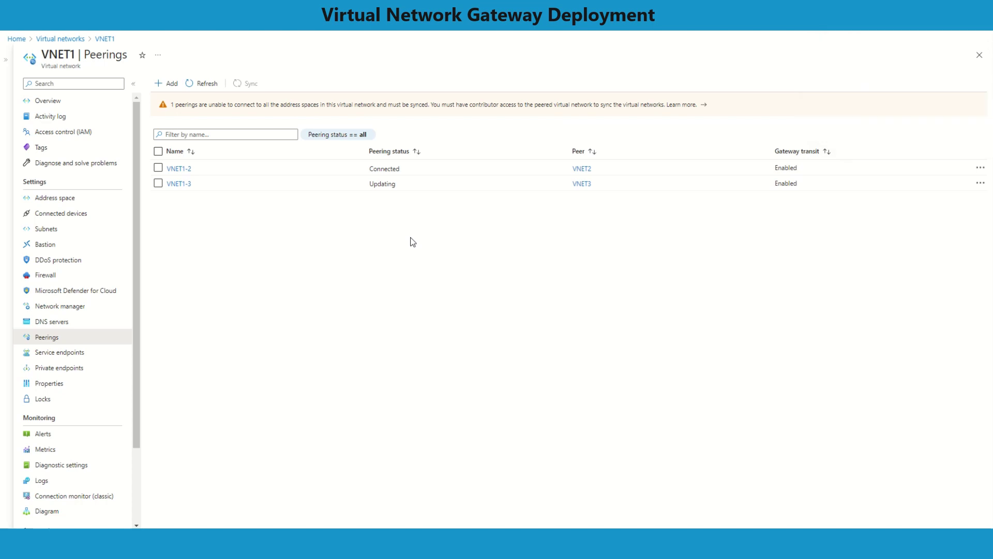
# Refresh VNET1's peerings list repeatedly to check the status of the VNET1-3 peering
pyautogui.click(203, 83)
pyautogui.click(203, 84)
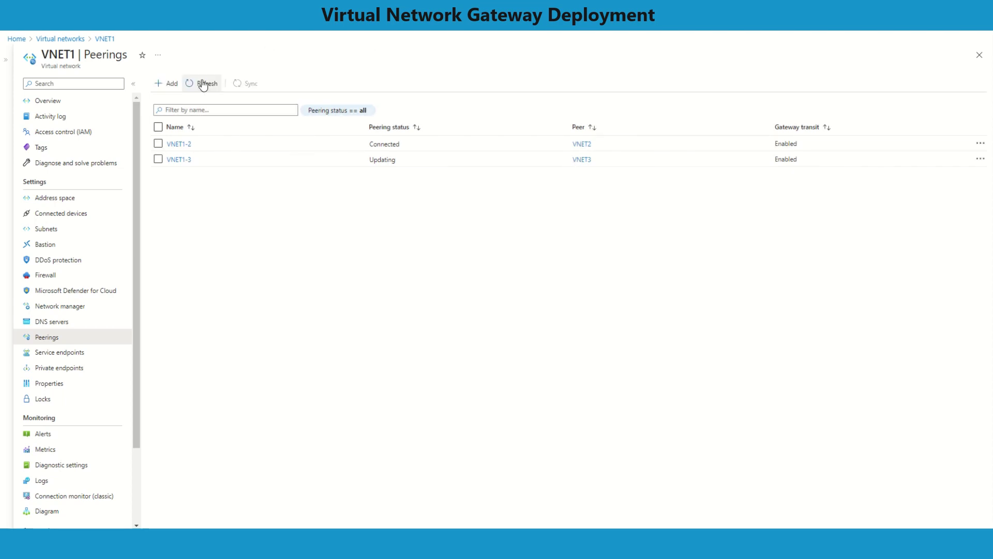
pyautogui.click(203, 83)
pyautogui.click(203, 84)
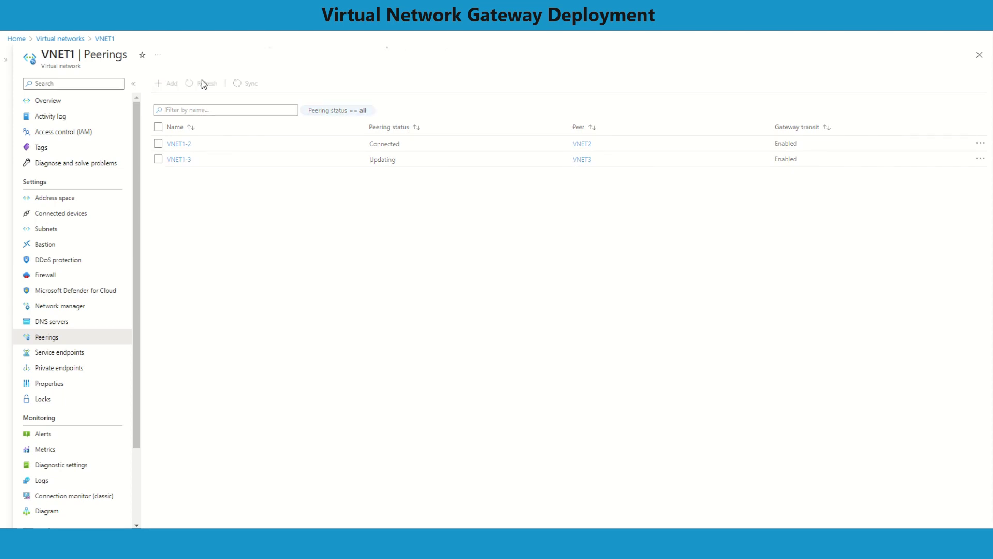
pyautogui.click(203, 84)
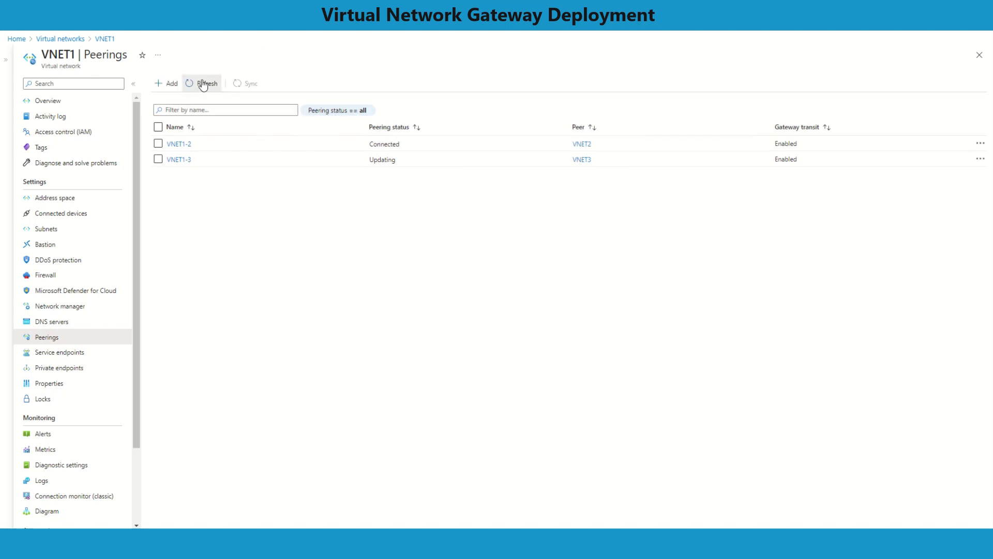
pyautogui.click(202, 84)
pyautogui.click(203, 84)
pyautogui.click(203, 83)
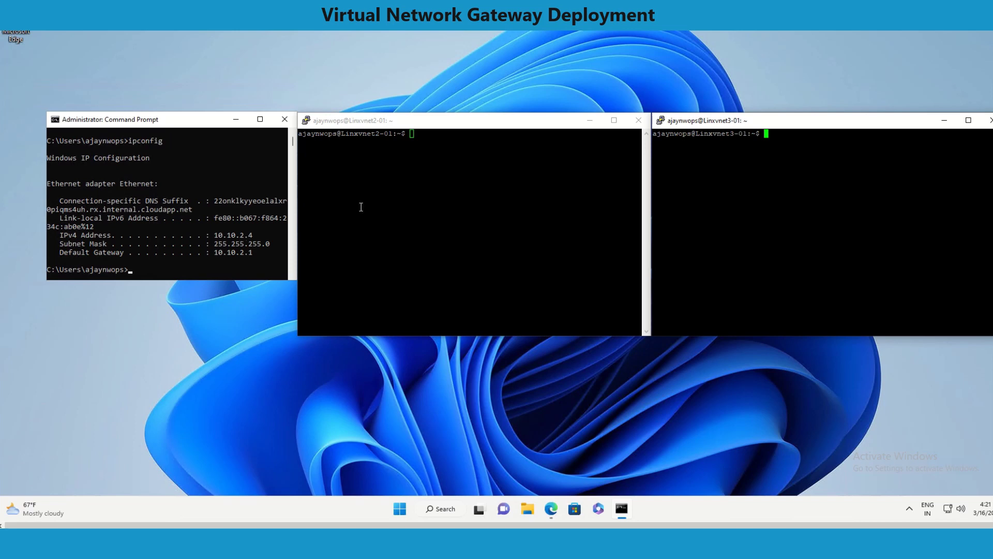
# Run ifconfig in the Linxvnet2-01 terminal and highlight its eth0 IP address
pyautogui.click(430, 174)
pyautogui.write('ifconfig')
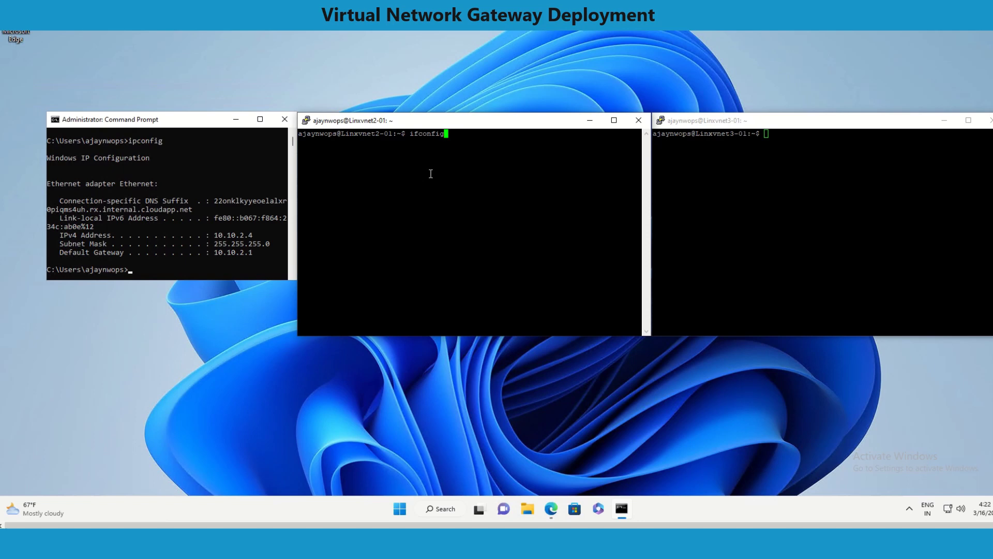
pyautogui.press('Return')
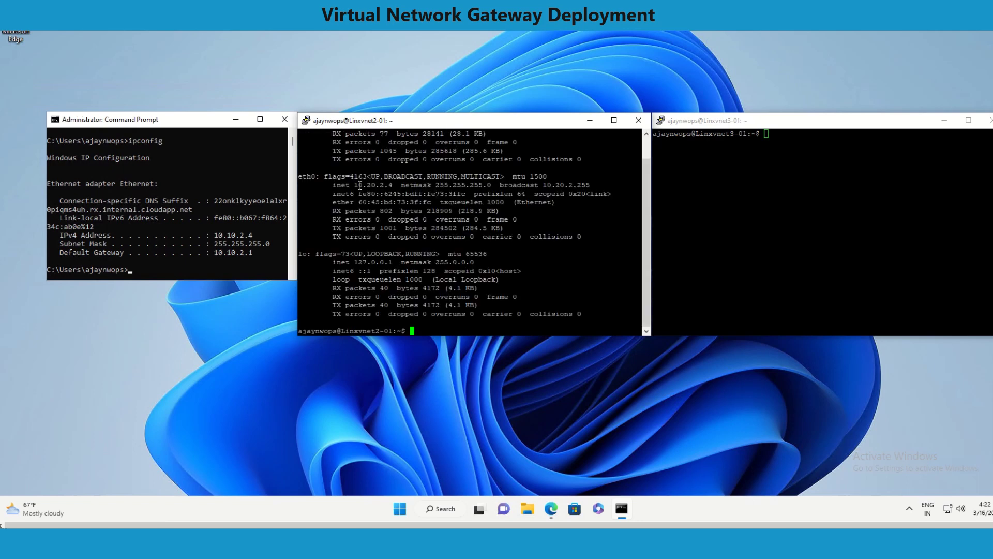
pyautogui.moveTo(354, 185); pyautogui.dragTo(392, 186)
# Ping 10.10.2.4 from the Linxvnet2-01 terminal to test connectivity to the VNET1 machine
pyautogui.click(520, 271)
pyautogui.write('ping 10.10.2.4')
pyautogui.press('Return')
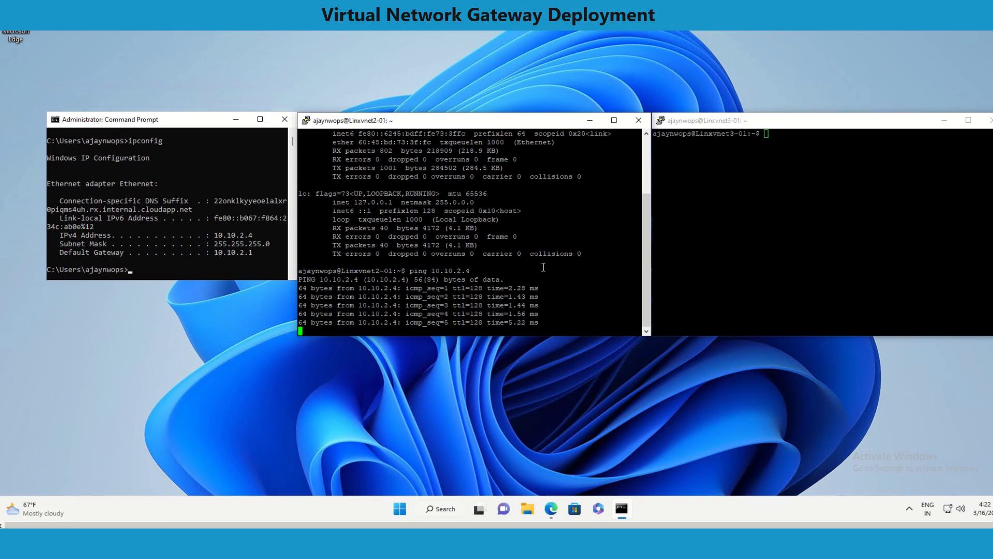
# Ping 10.10.2.4 from the Linxvnet3-01 terminal and stop the ping after several packets
pyautogui.click(704, 224)
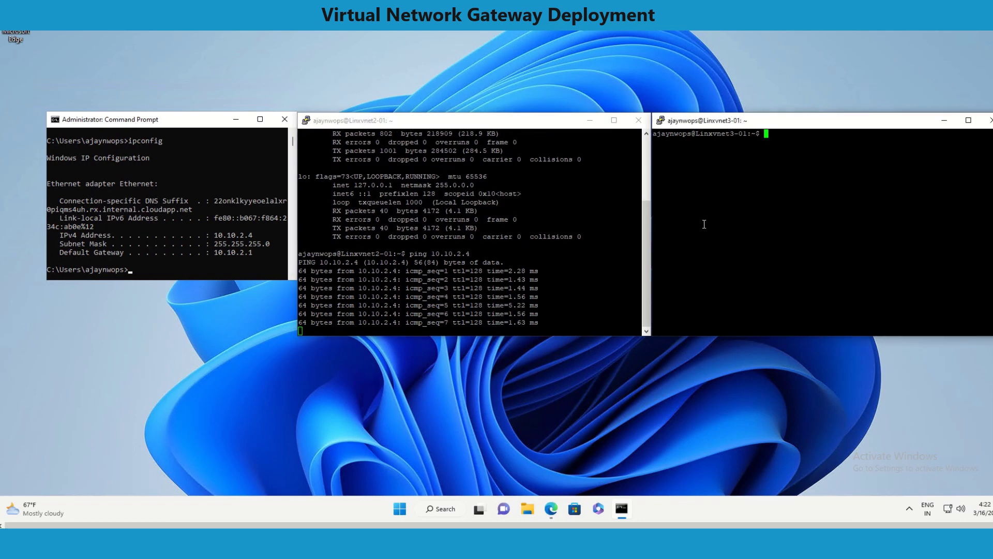
pyautogui.write('ping 10')
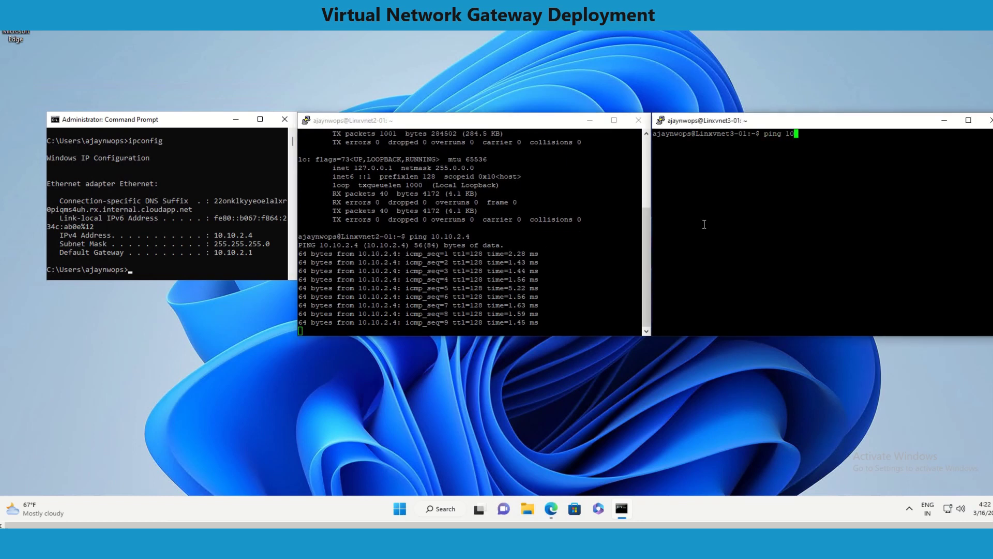
pyautogui.write('.10.2.4')
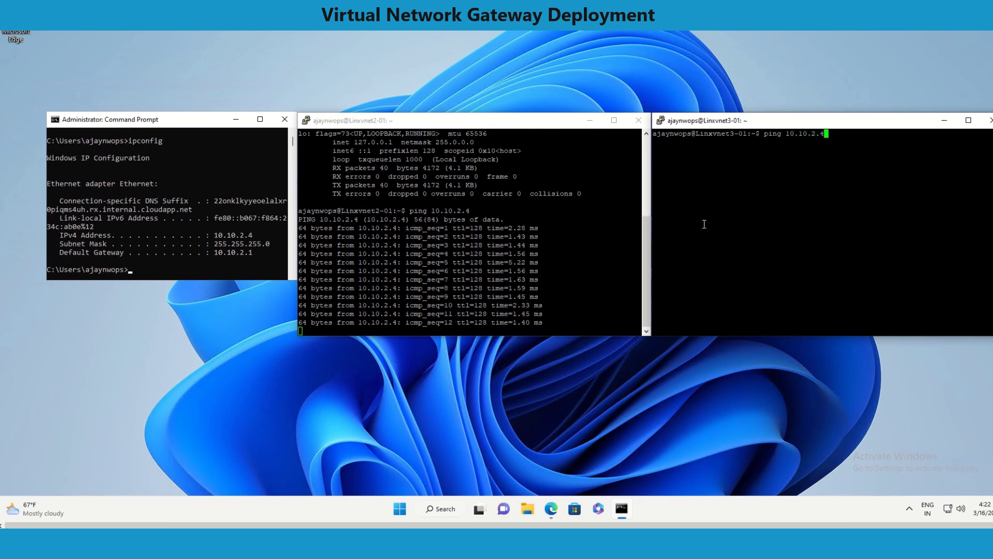
pyautogui.press('Return')
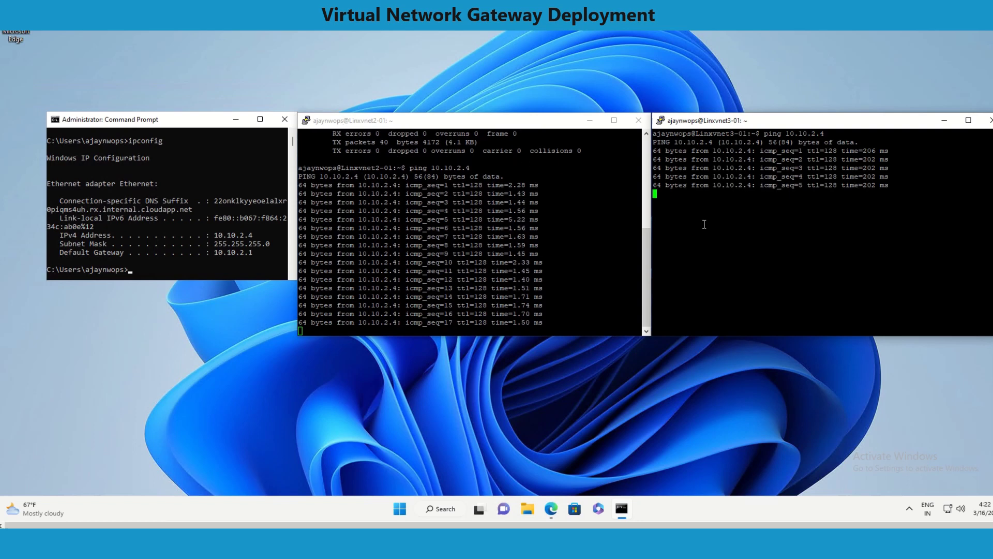
pyautogui.hotkey('ctrl', 'c')
# Stop the running ping on Linxvnet2-01 and run ifconfig again to look up its IP address
pyautogui.write('ping')
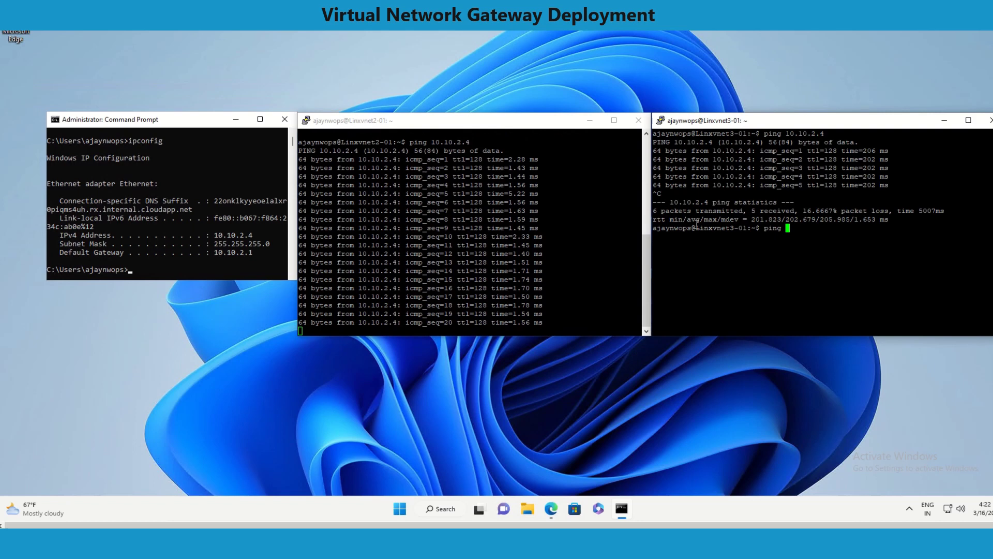
pyautogui.click(422, 260)
pyautogui.hotkey('ctrl', 'c')
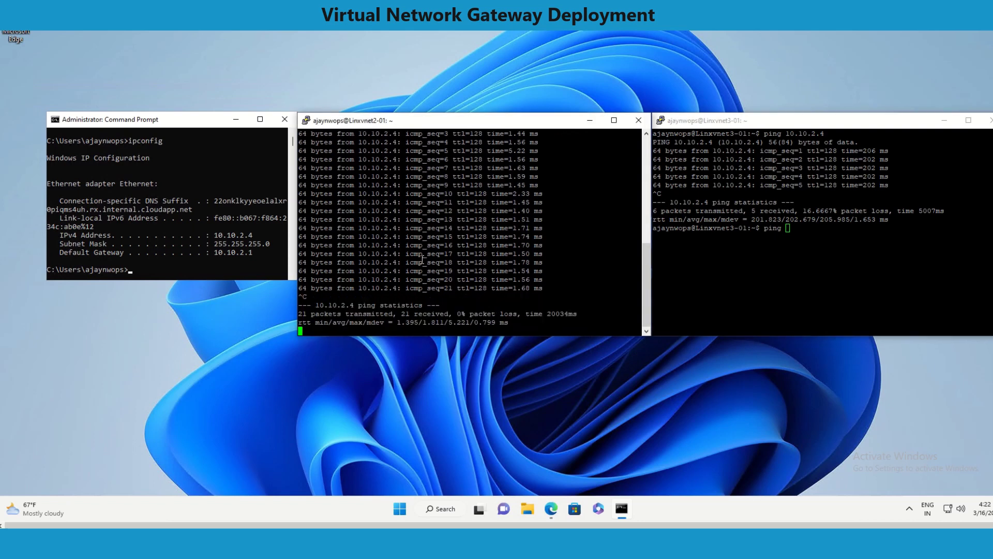
pyautogui.press('Up')
pyautogui.press('Up')
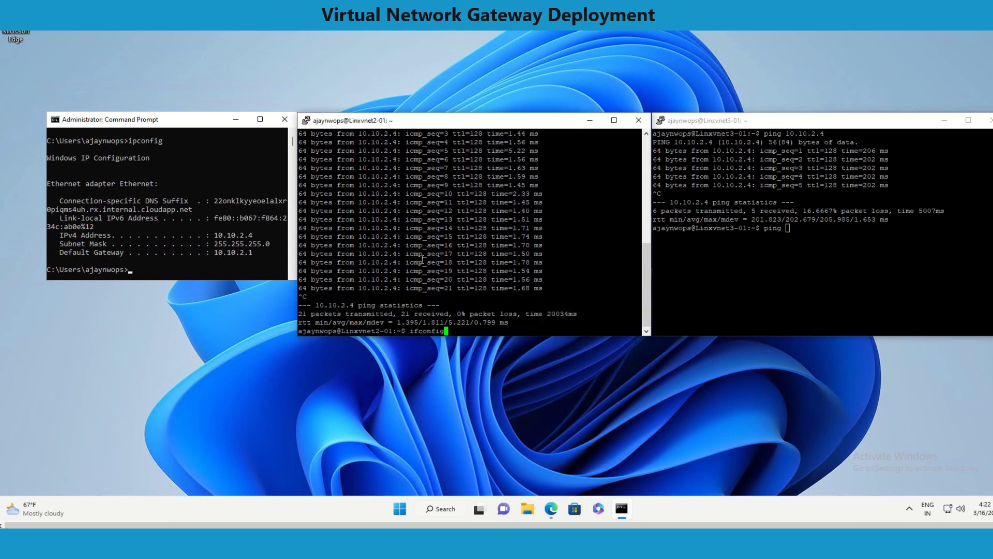
pyautogui.press('Return')
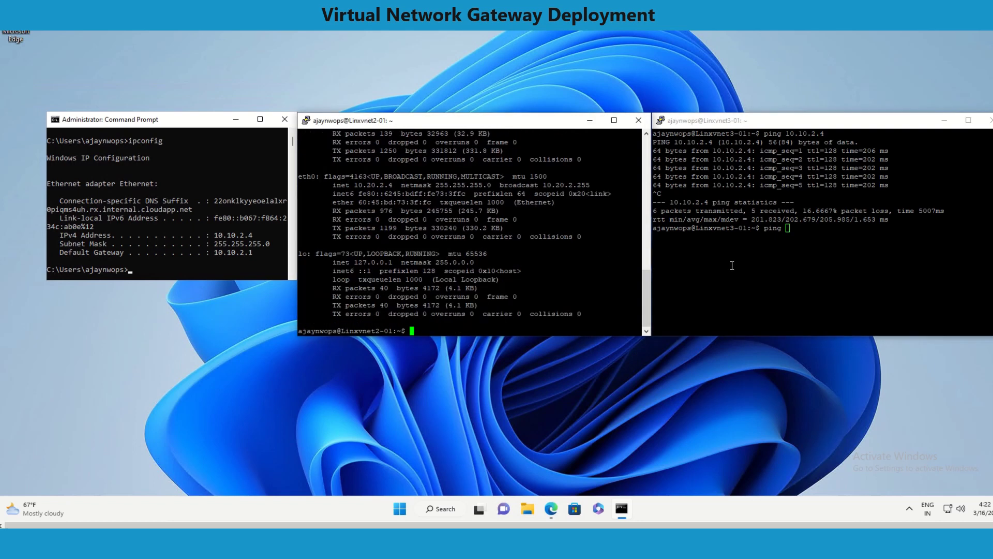
# Ping 10.20.2.4 from the Linxvnet3-01 terminal to test connectivity between VNET3 and VNET2
pyautogui.click(755, 267)
pyautogui.write('ping 10.')
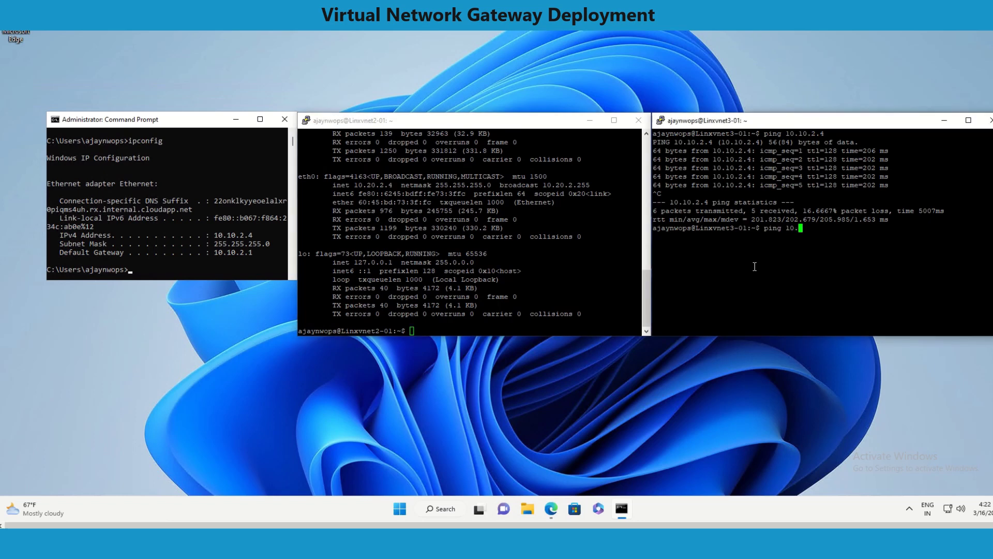
pyautogui.write('20.2.4')
pyautogui.press('Return')
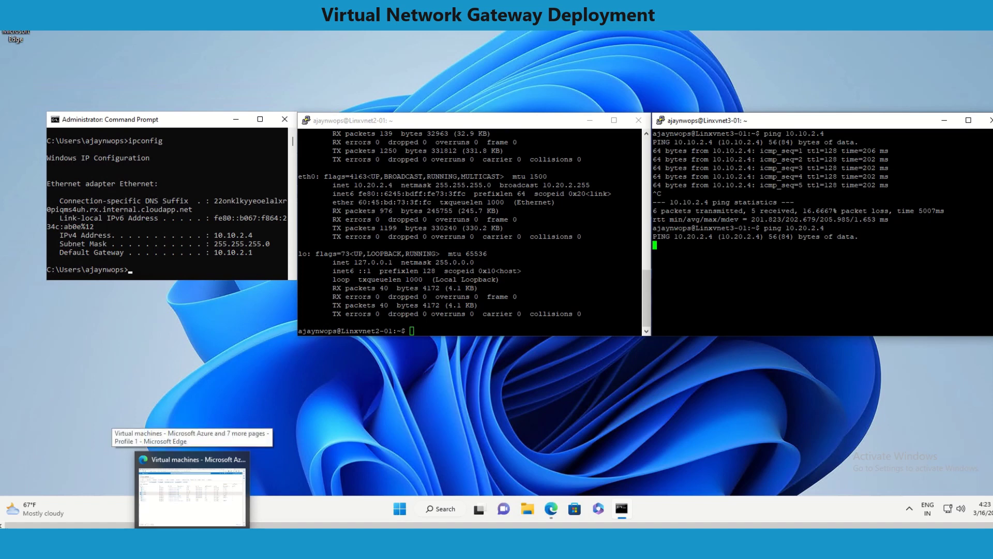
# Switch to the Azure portal and open the network interface of the Linxvnet3-01 virtual machine from its networking settings
pyautogui.click(204, 520)
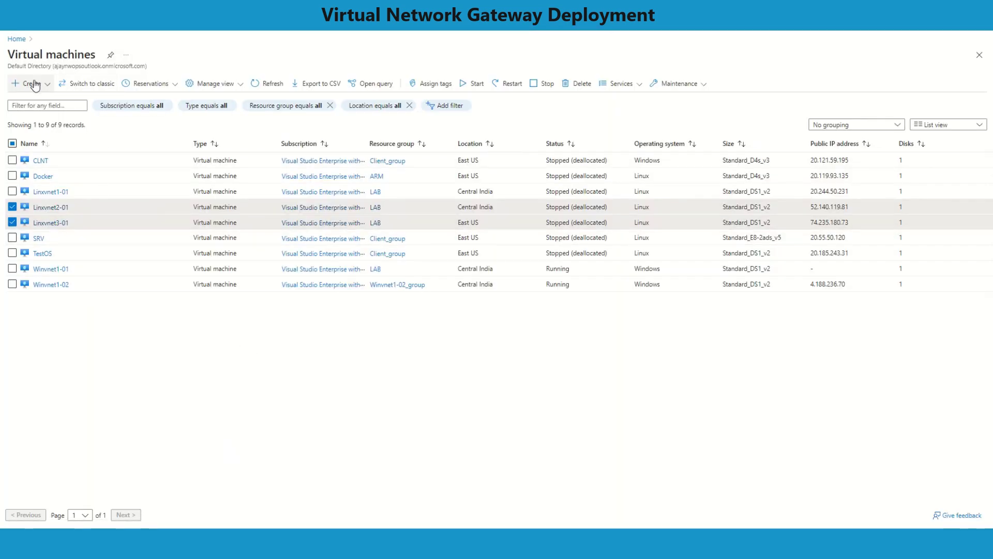
pyautogui.click(14, 40)
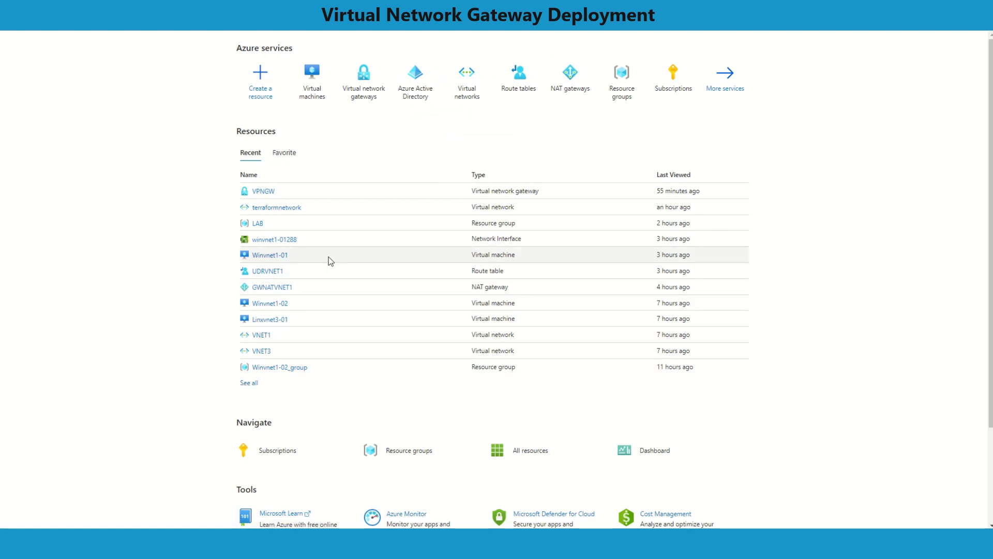
pyautogui.moveTo(274, 321)
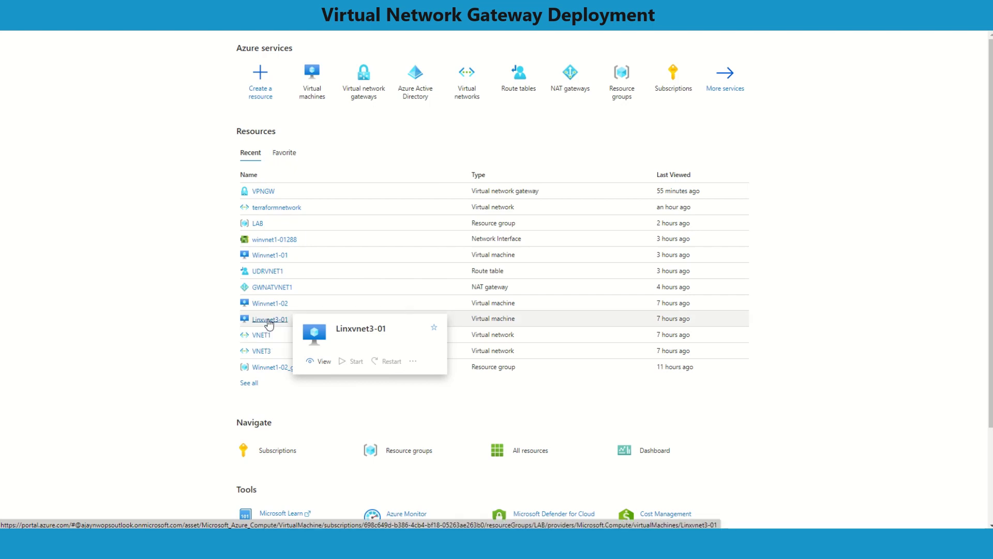
pyautogui.click(268, 320)
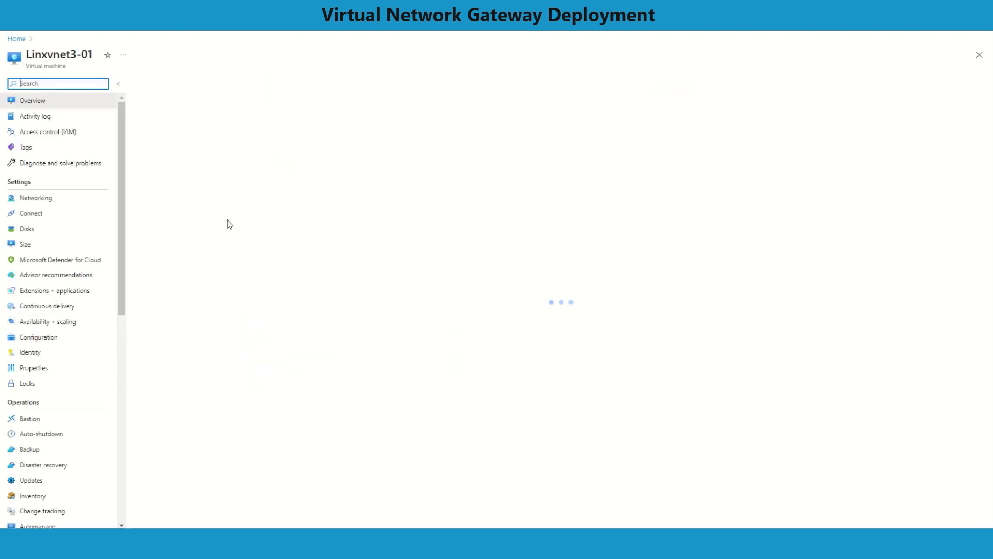
pyautogui.click(65, 201)
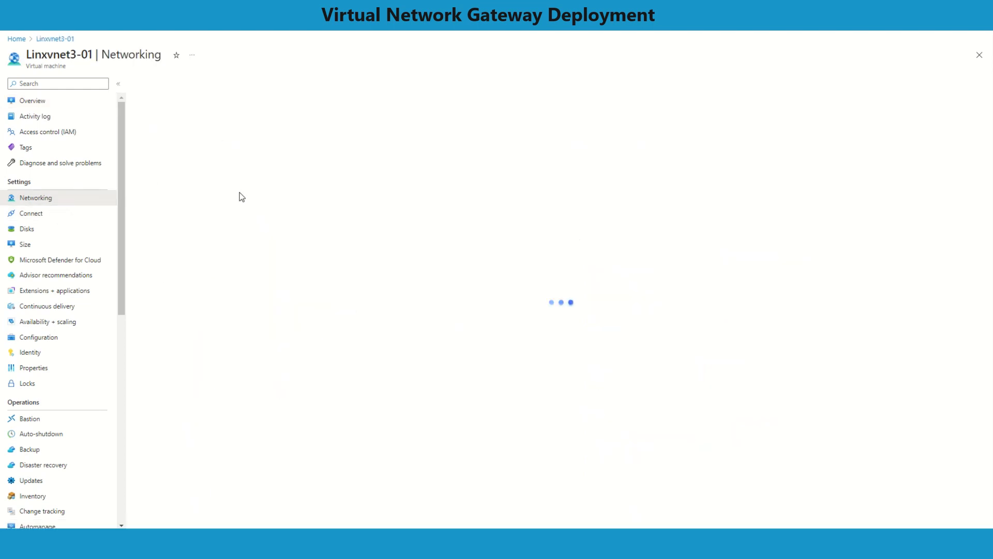
pyautogui.click(245, 152)
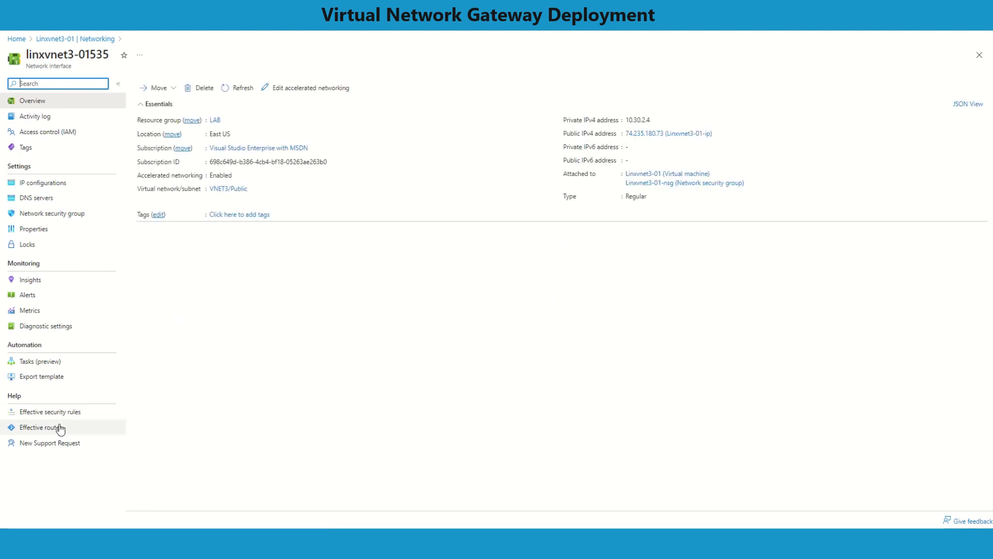
# Open the effective routes of the linxvnet3-01535 network interface and examine the Virtual network and VNetGlobalPeering routes
pyautogui.click(52, 427)
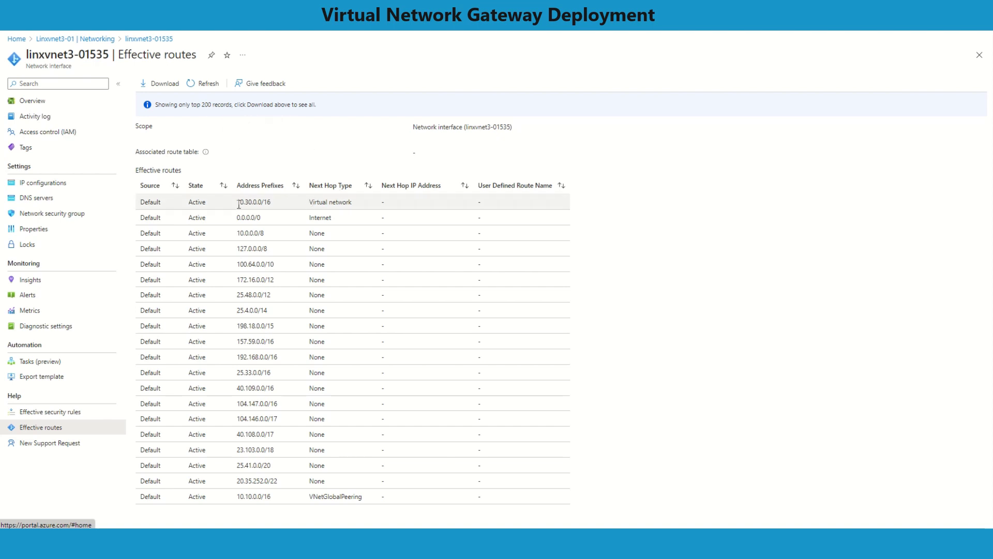
pyautogui.moveTo(239, 204); pyautogui.dragTo(278, 204)
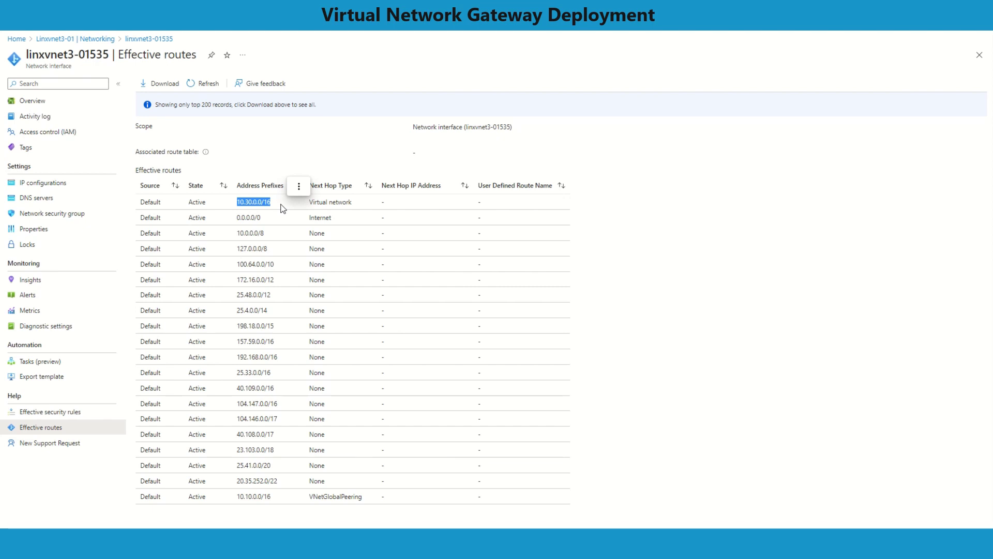
pyautogui.moveTo(361, 202); pyautogui.dragTo(232, 203)
pyautogui.moveTo(162, 202); pyautogui.dragTo(139, 202)
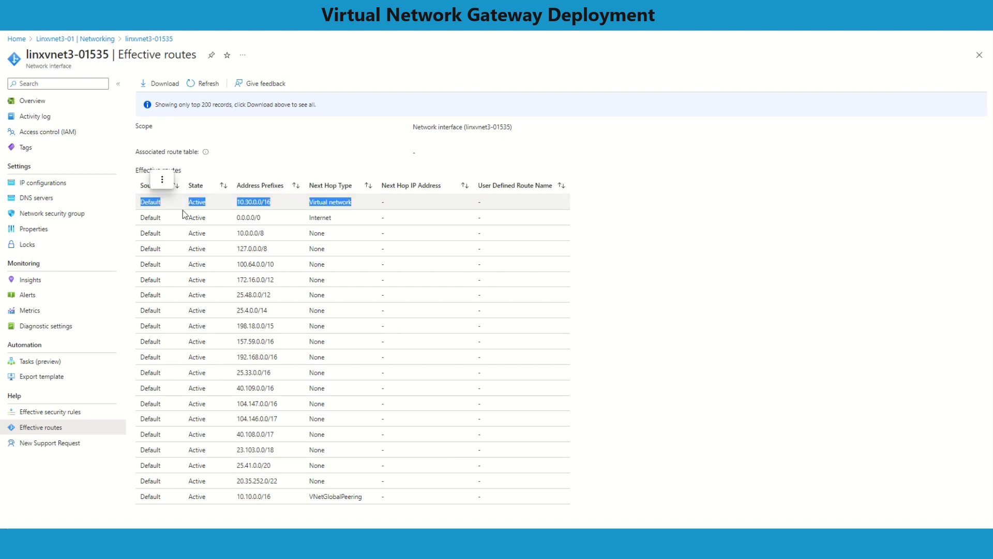
pyautogui.moveTo(368, 498); pyautogui.dragTo(145, 498)
pyautogui.click(719, 416)
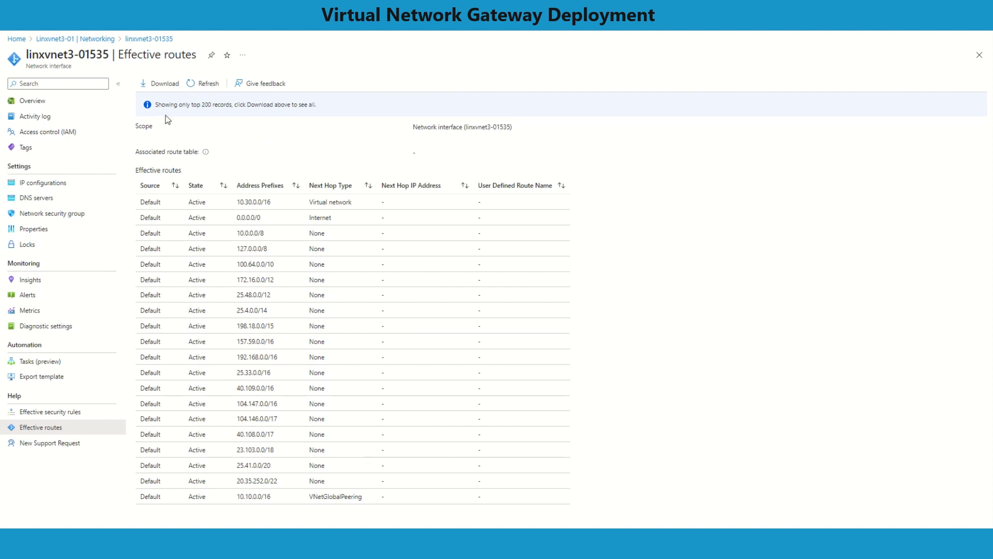
# Open the Route tables service and start a new route table in the LAB resource group
pyautogui.click(16, 39)
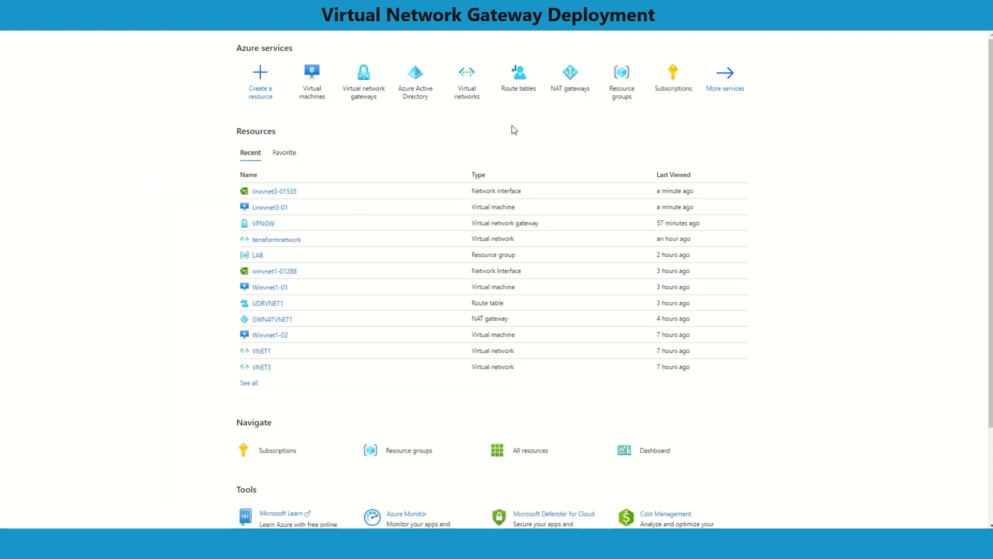
pyautogui.click(520, 85)
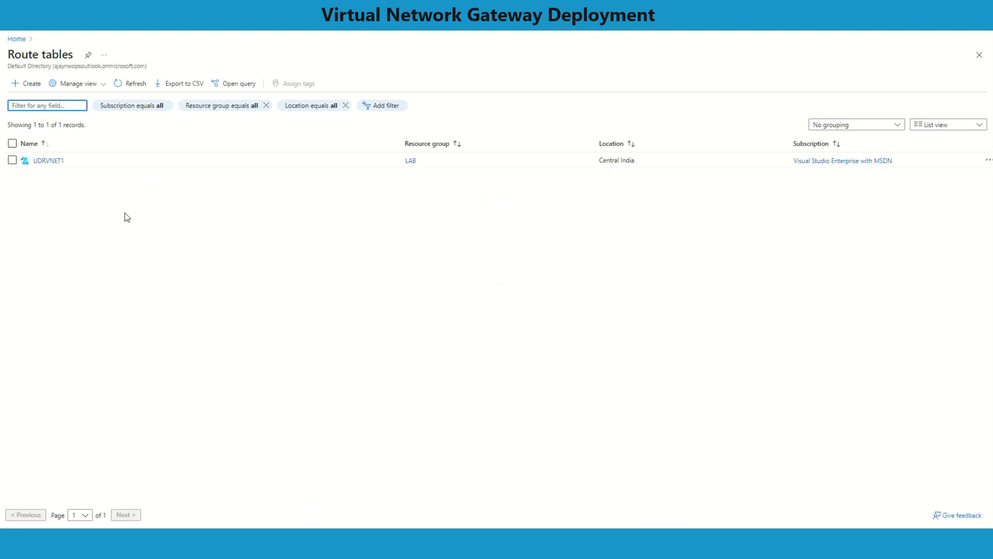
pyautogui.click(55, 162)
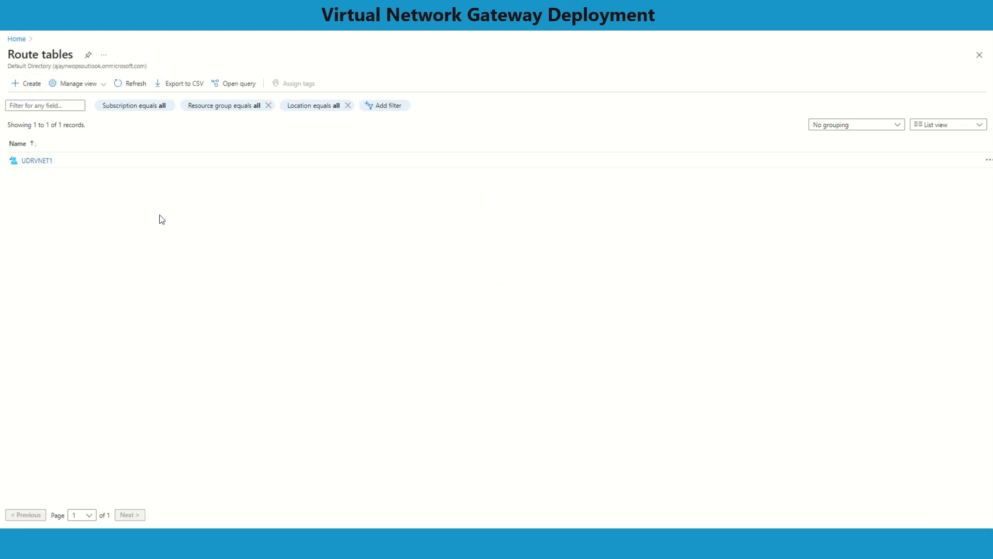
pyautogui.click(29, 84)
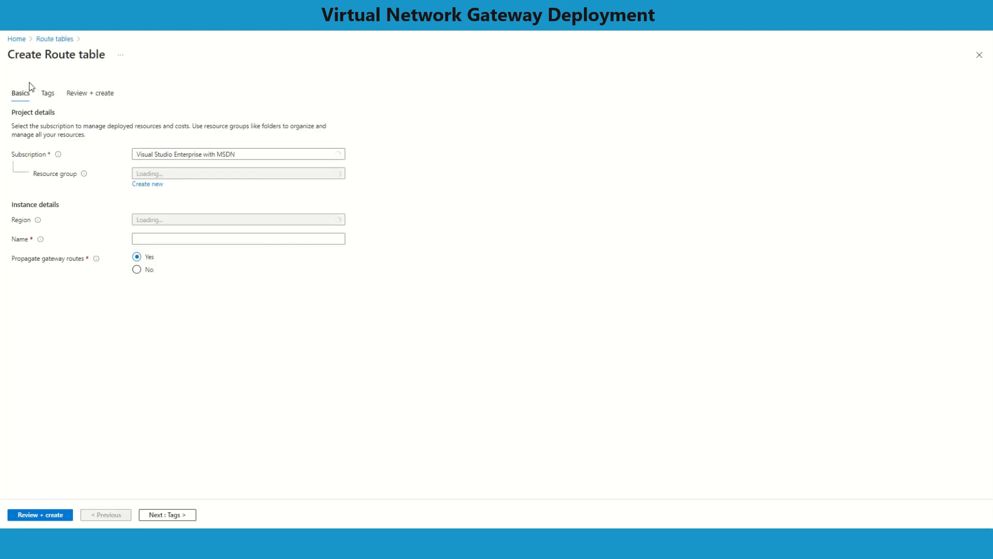
pyautogui.click(175, 174)
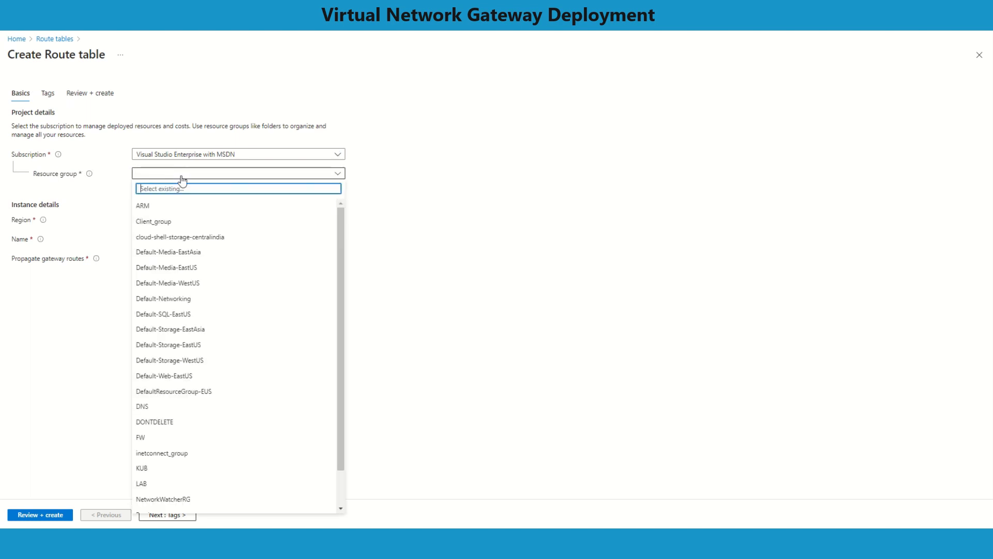
pyautogui.moveTo(344, 299); pyautogui.dragTo(344, 332)
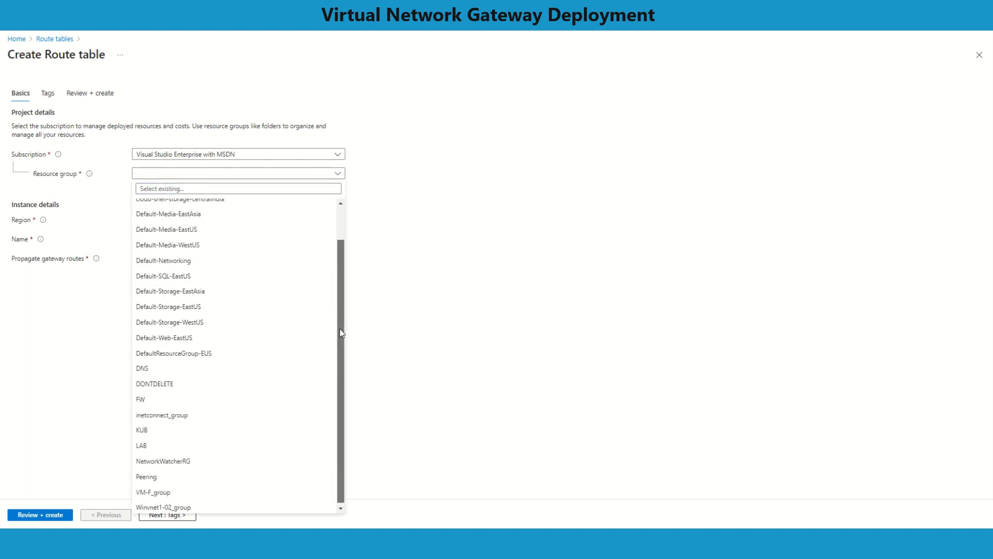
pyautogui.click(184, 449)
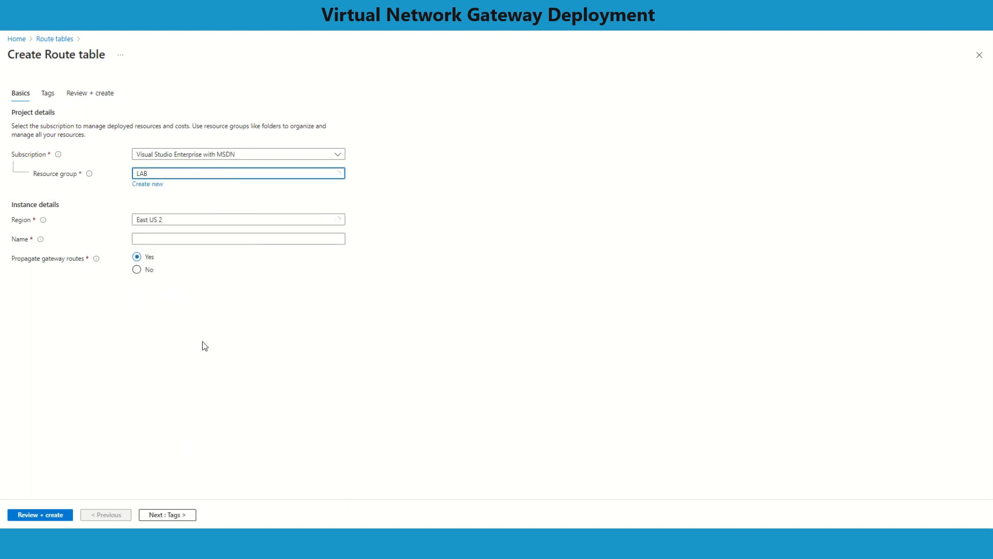
# Create the route table as UDRVNET2 in the Central India region with gateway route propagation set to No
pyautogui.click(219, 223)
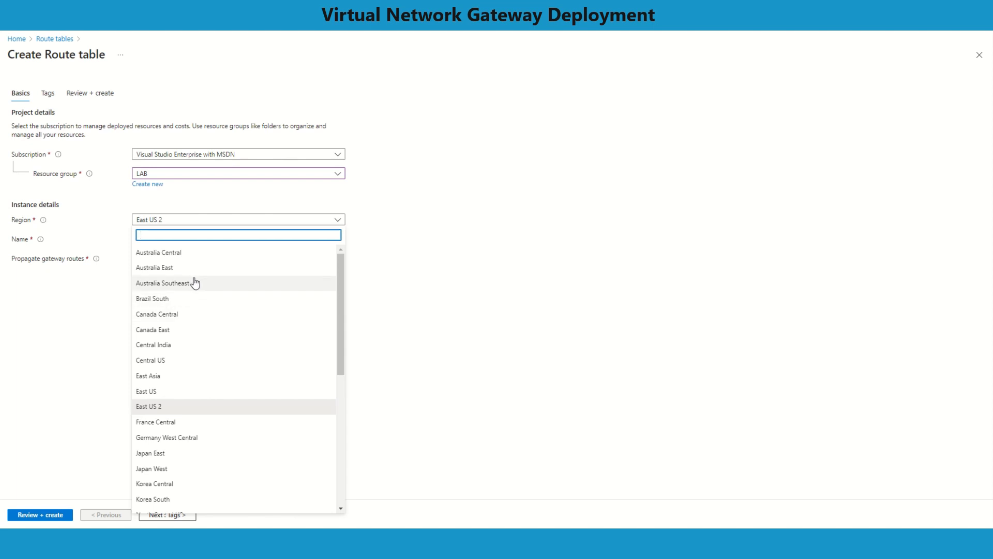
pyautogui.click(183, 345)
pyautogui.click(165, 237)
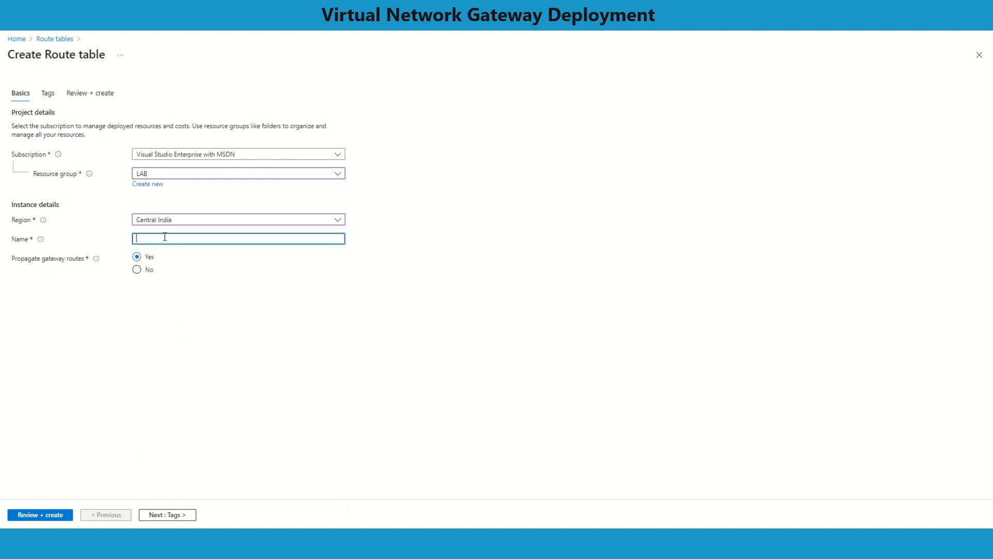
pyautogui.write('UDR')
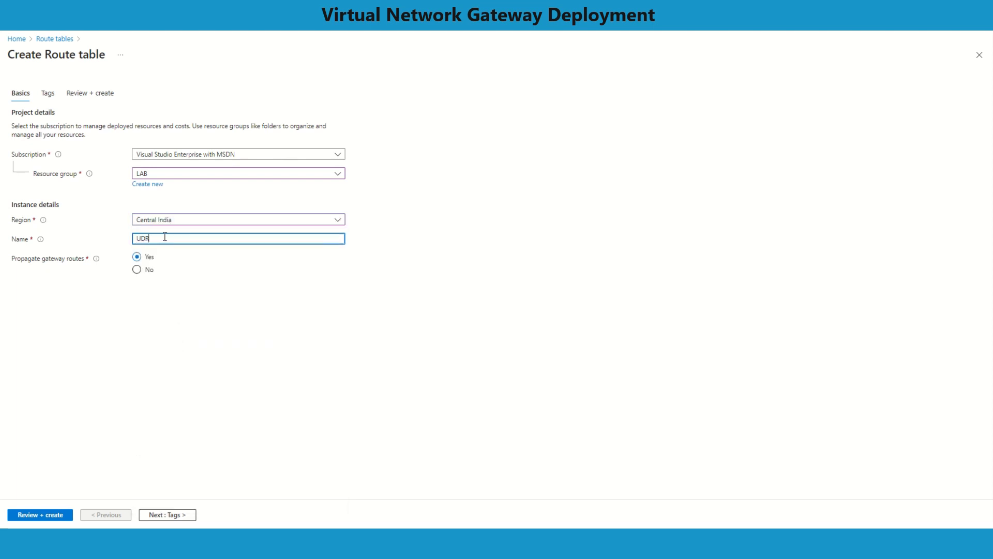
pyautogui.write('V')
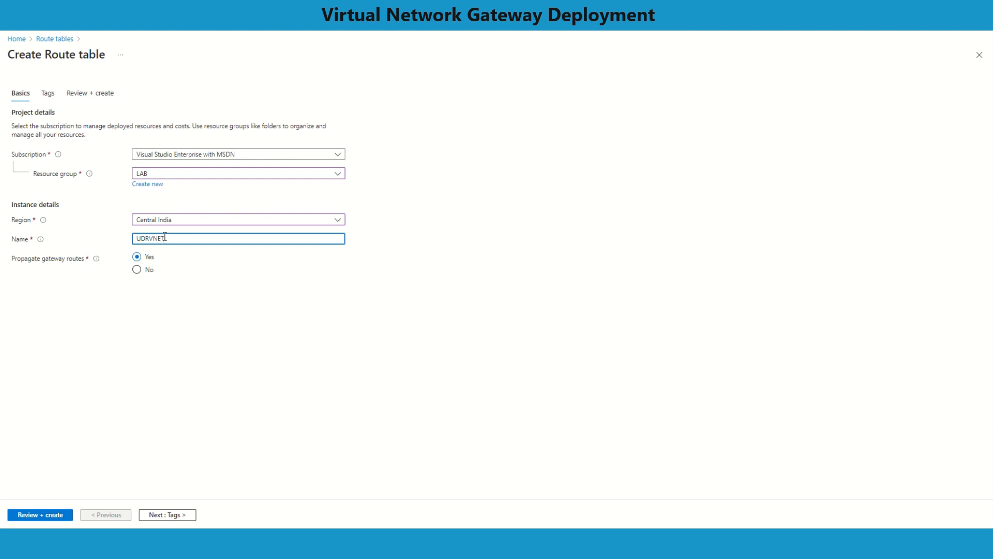
pyautogui.write('NET2')
pyautogui.click(137, 269)
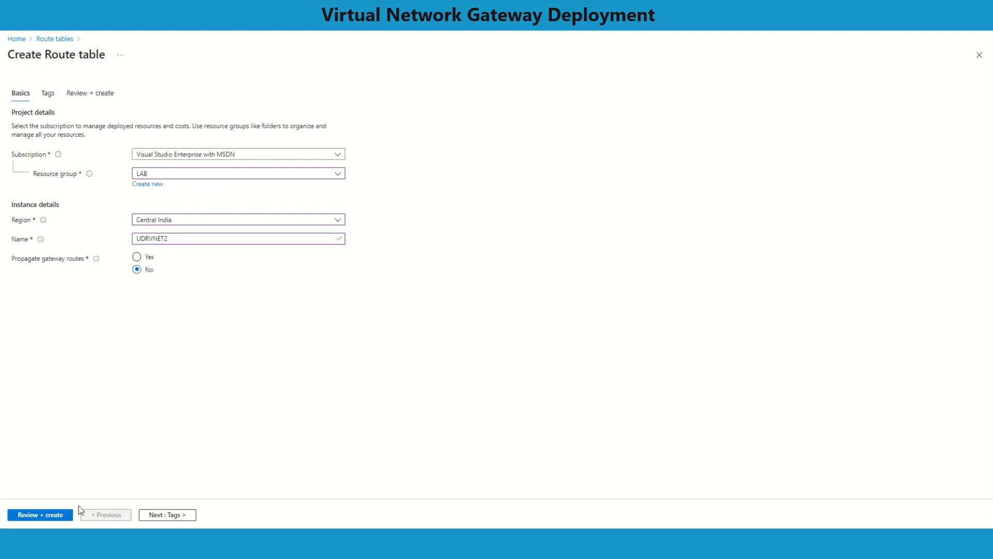
pyautogui.click(54, 515)
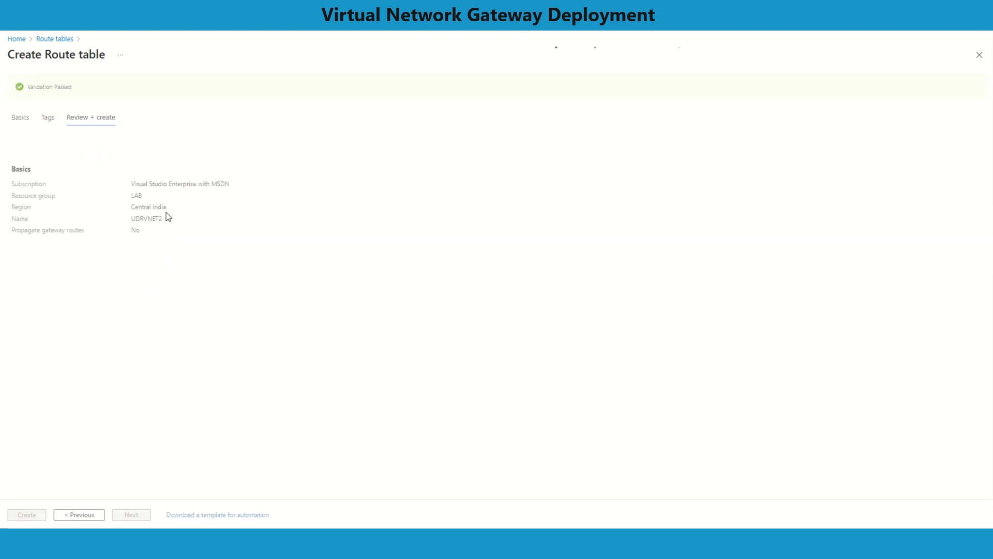
pyautogui.click(24, 515)
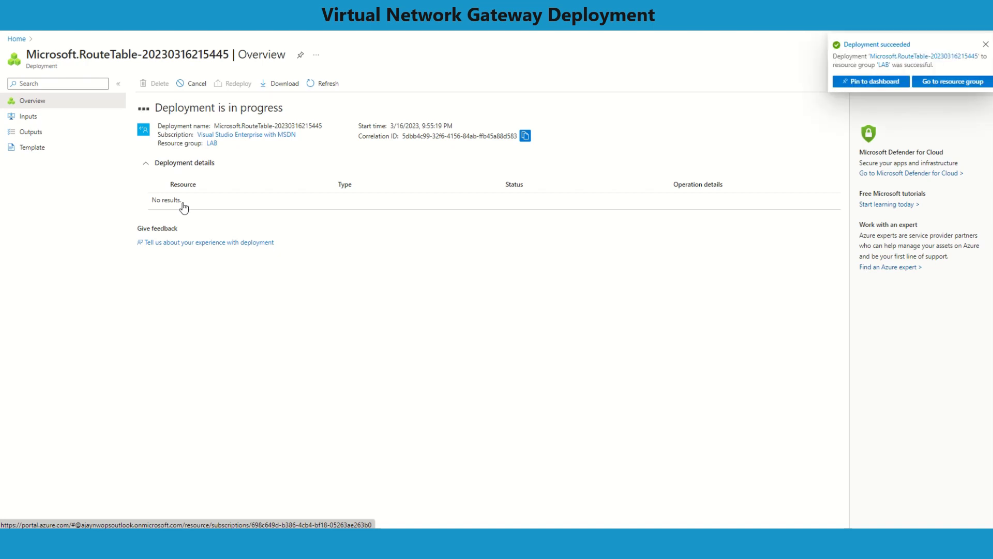
# Return to the Route tables list and start a second route table, also in the LAB resource group
pyautogui.click(23, 41)
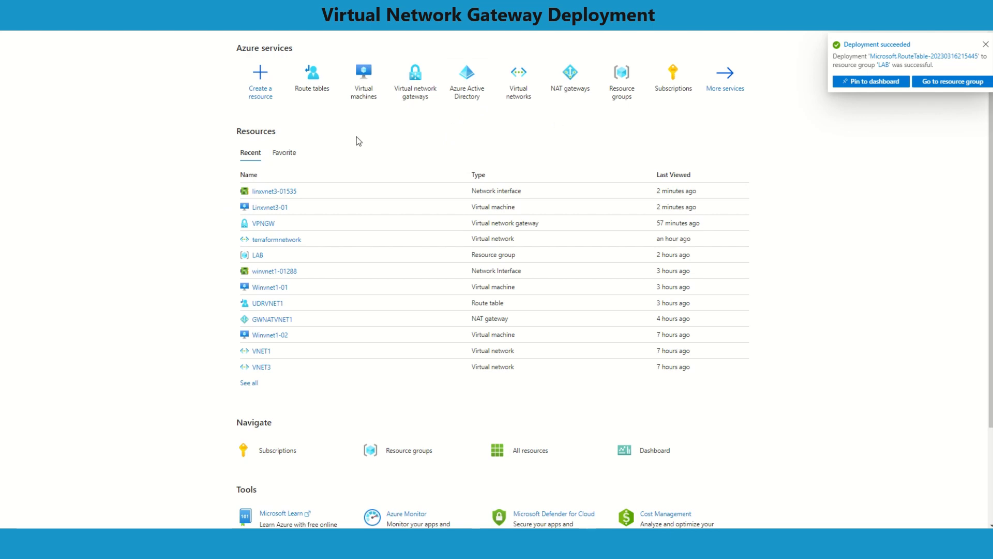
pyautogui.click(321, 88)
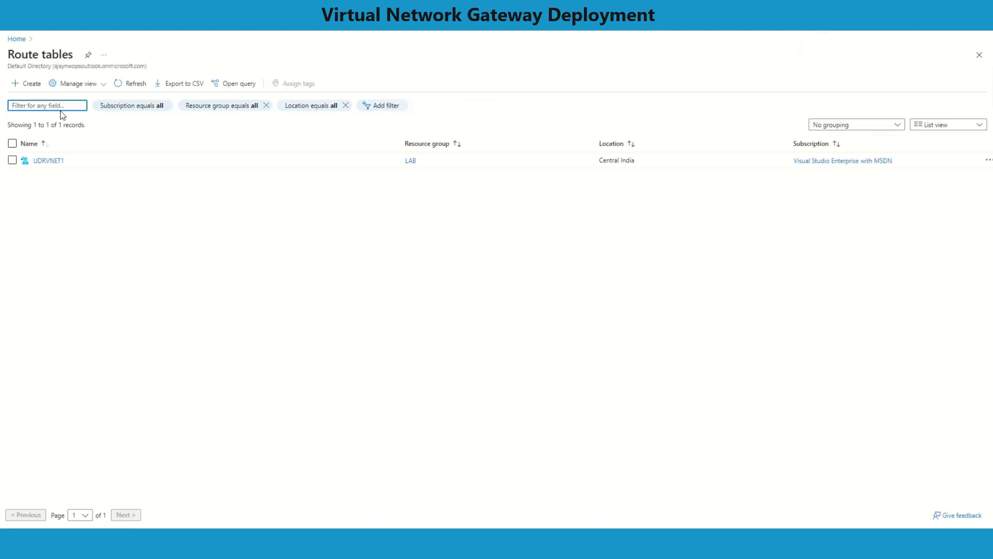
pyautogui.click(29, 84)
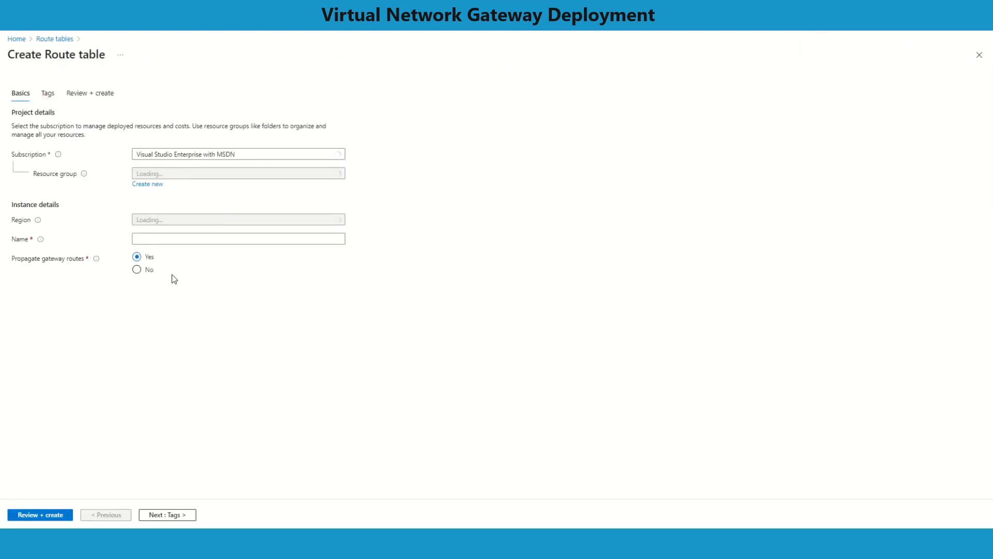
pyautogui.click(171, 173)
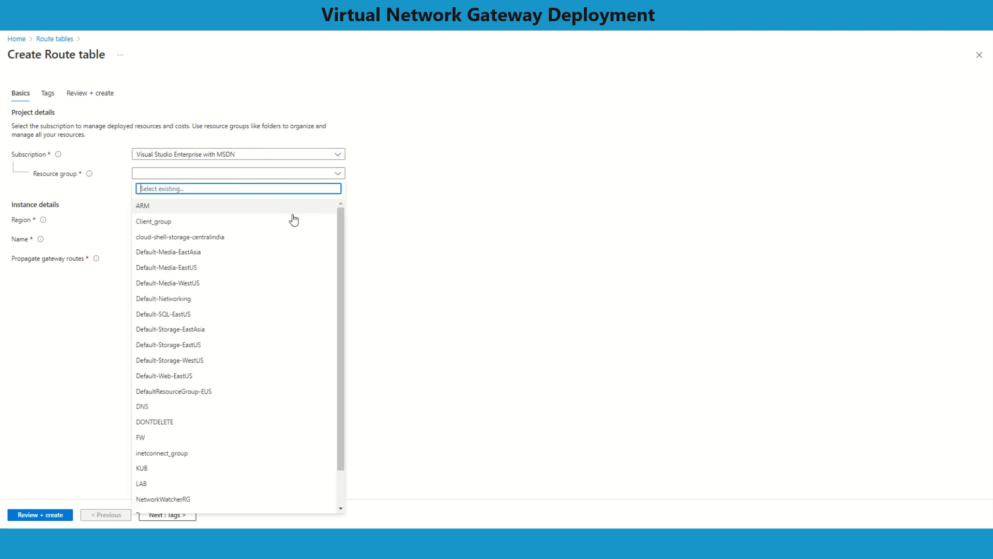
pyautogui.click(164, 489)
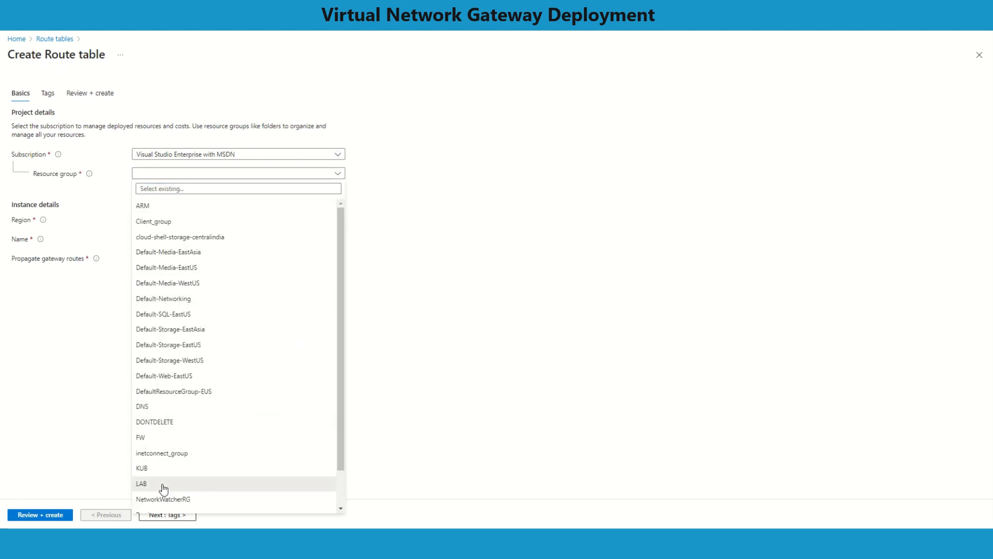
pyautogui.click(164, 488)
# Create the second route table as UDRVNET3 in East US with gateway route propagation set to No, and return to the portal home page
pyautogui.click(185, 222)
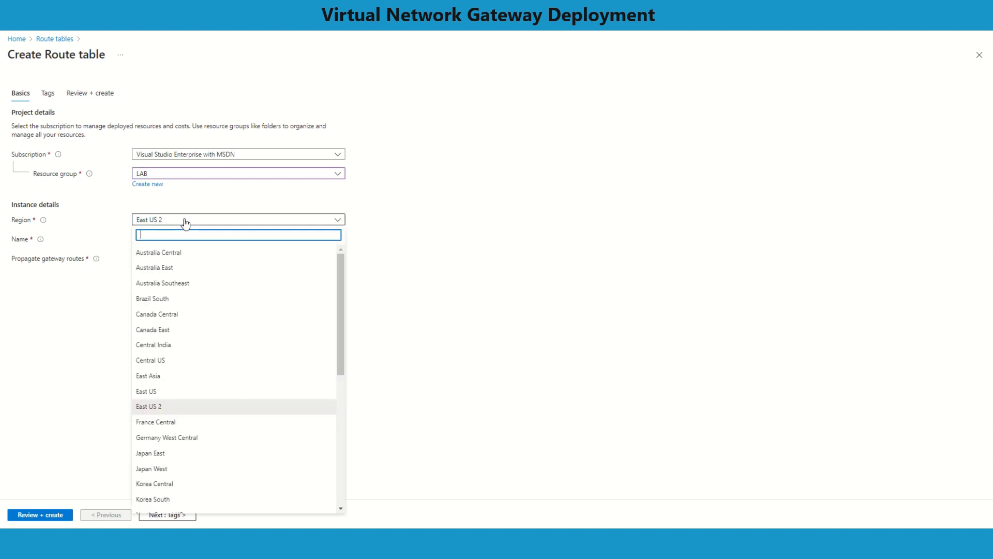
pyautogui.click(165, 391)
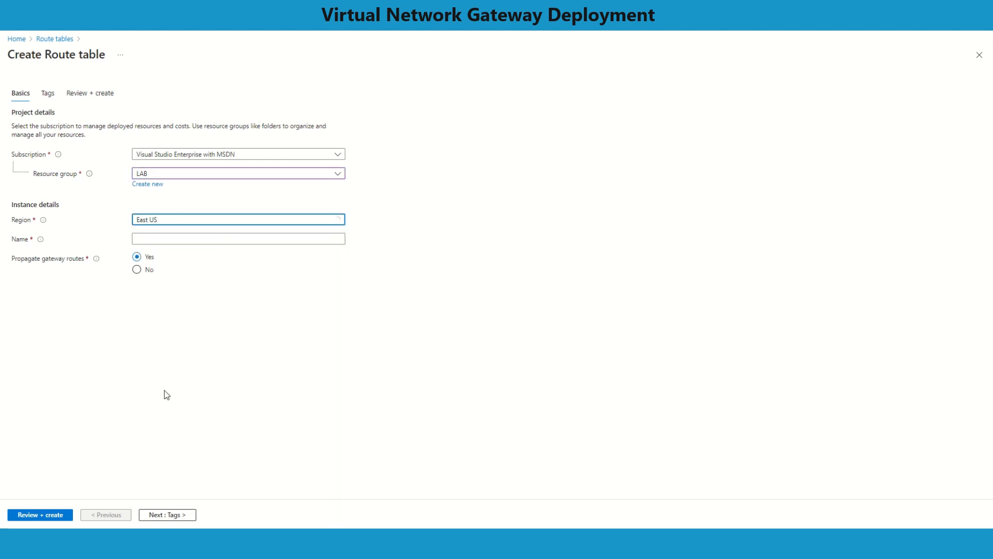
pyautogui.click(167, 241)
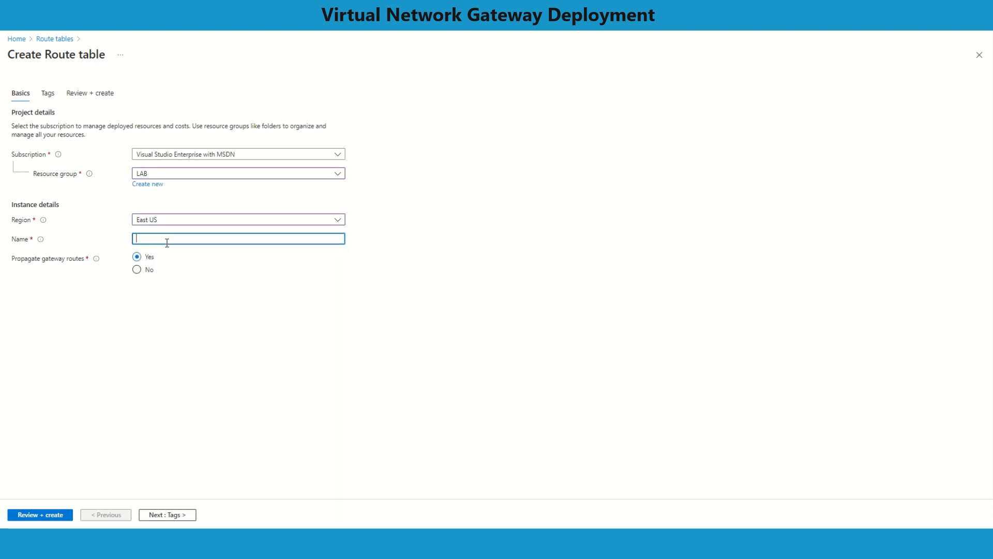
pyautogui.write('UDRVNET3')
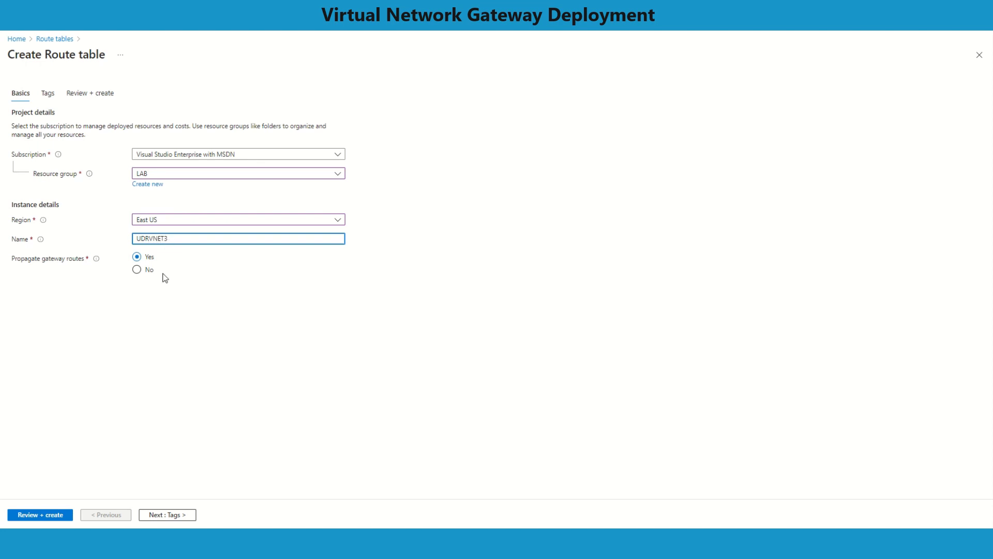
pyautogui.click(145, 270)
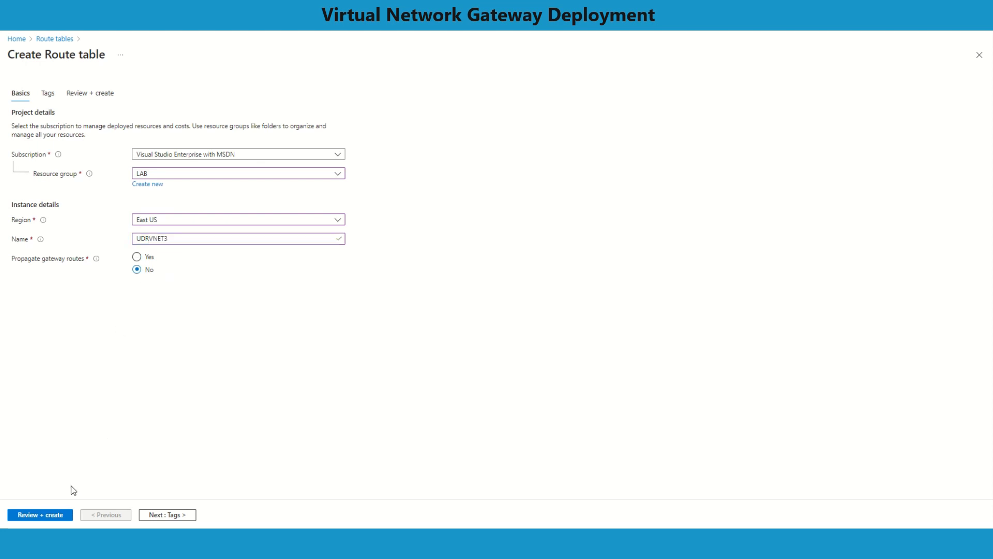
pyautogui.click(53, 519)
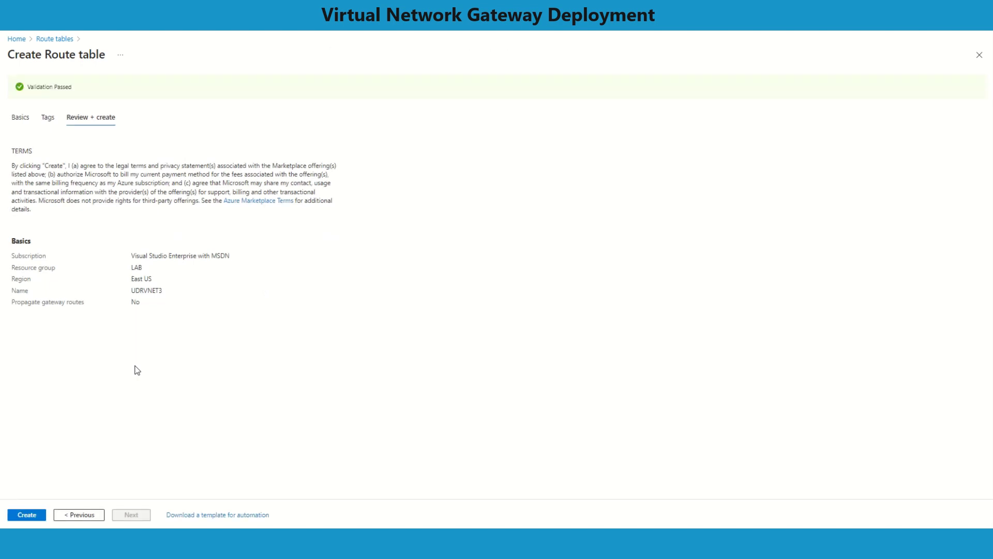
pyautogui.click(30, 514)
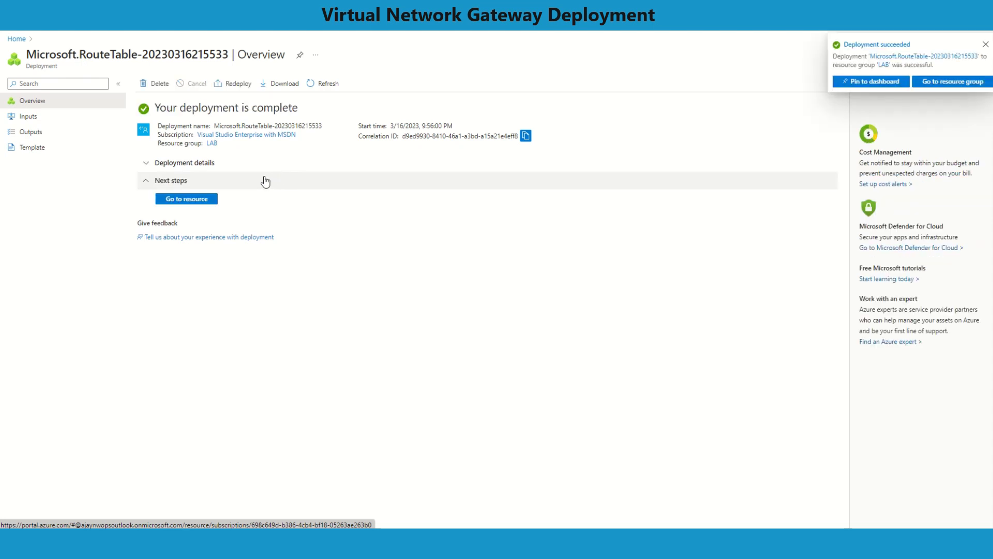
pyautogui.click(17, 40)
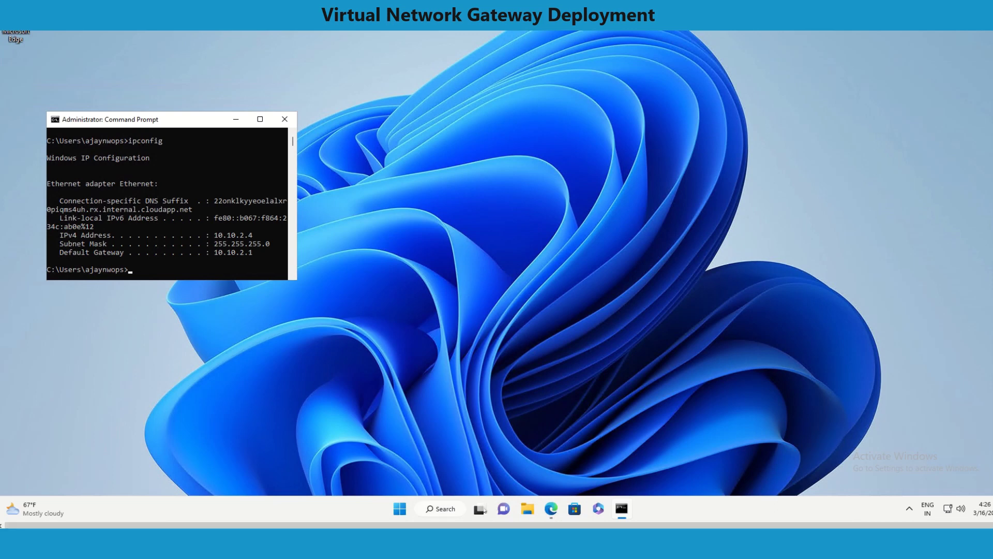
# Switch to the remote desktop and look up the eth0 IP address of Linxvnet2-01 in its terminal
pyautogui.moveTo(479, 508)
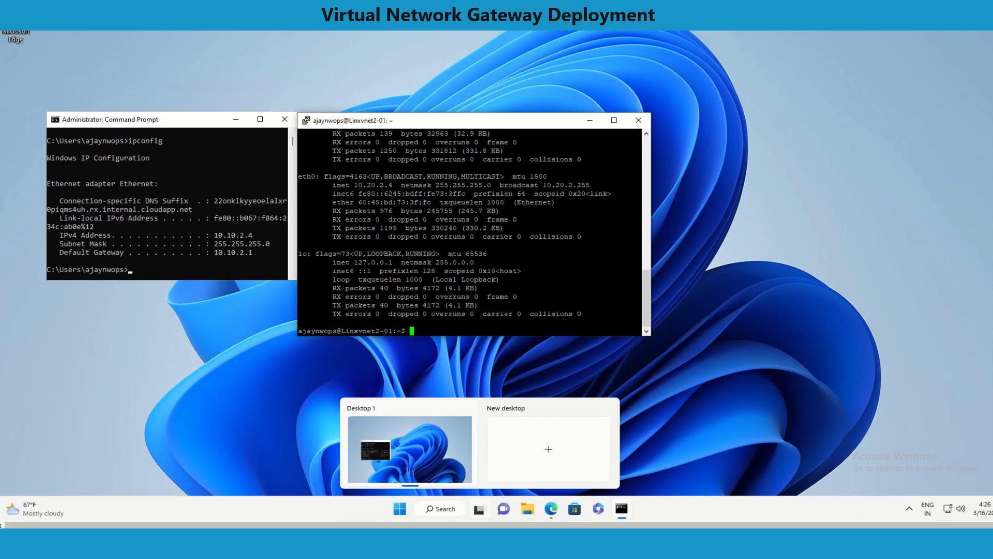
pyautogui.moveTo(622, 508)
pyautogui.click(510, 471)
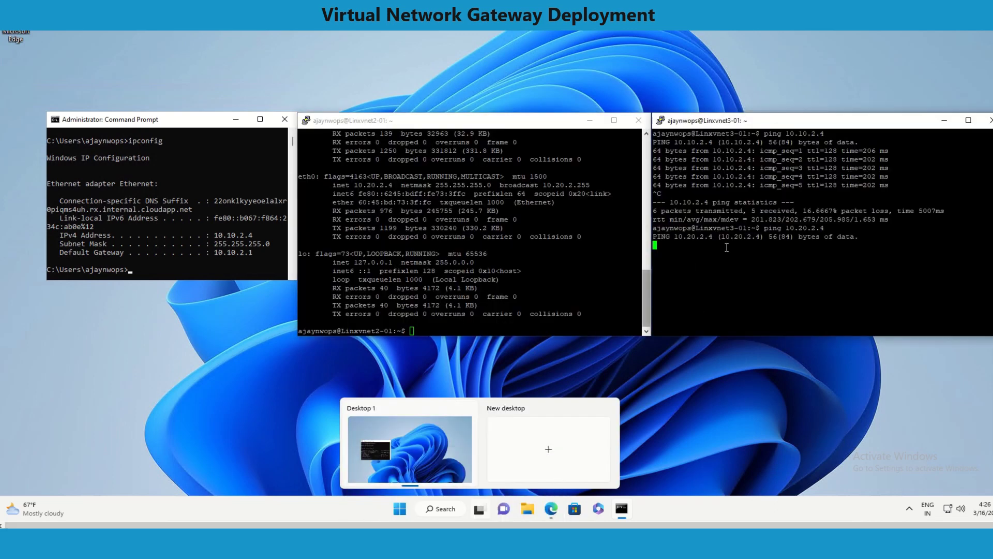
pyautogui.click(520, 228)
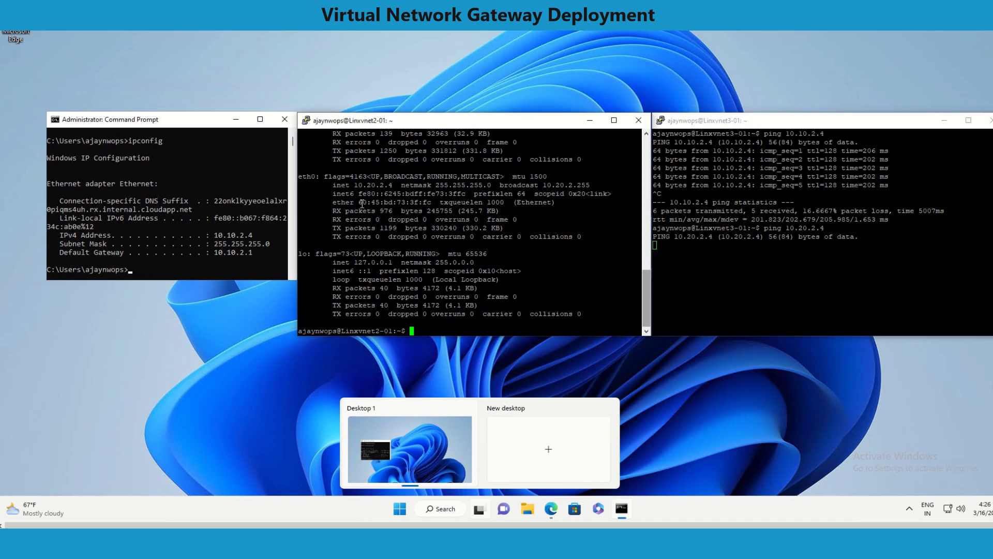
pyautogui.moveTo(356, 185); pyautogui.dragTo(391, 185)
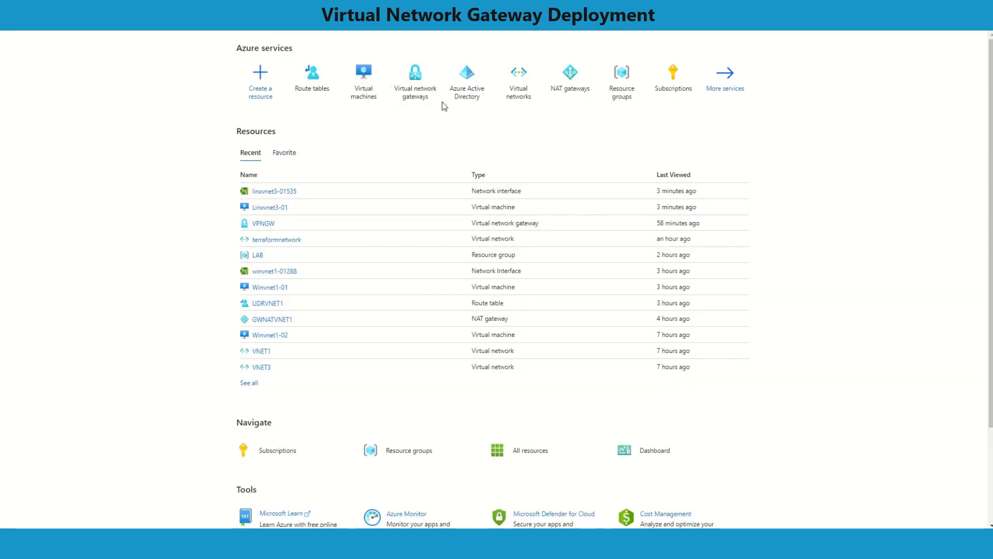
# Associate route table UDRVNET2 with the Public subnet of VNET2 and save the subnet
pyautogui.click(519, 85)
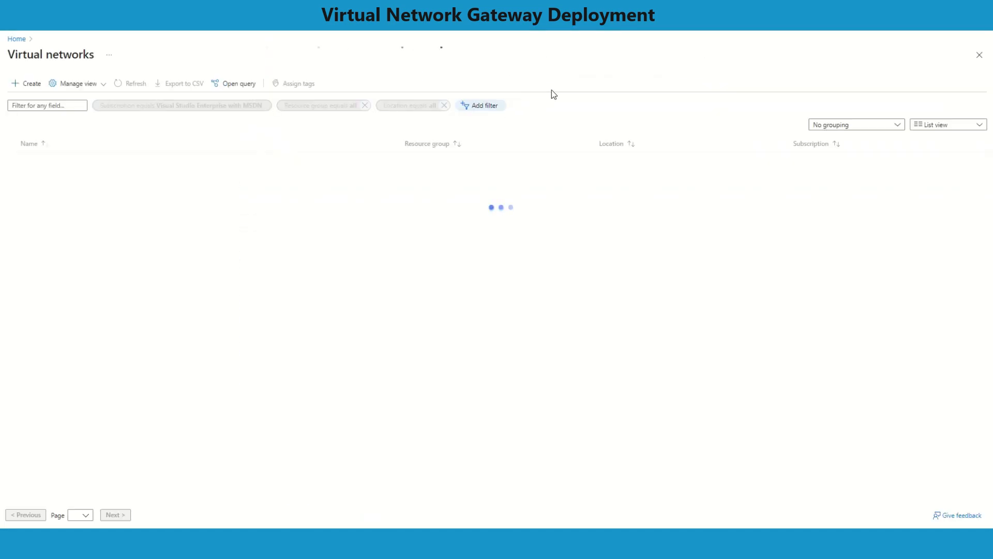
pyautogui.click(42, 223)
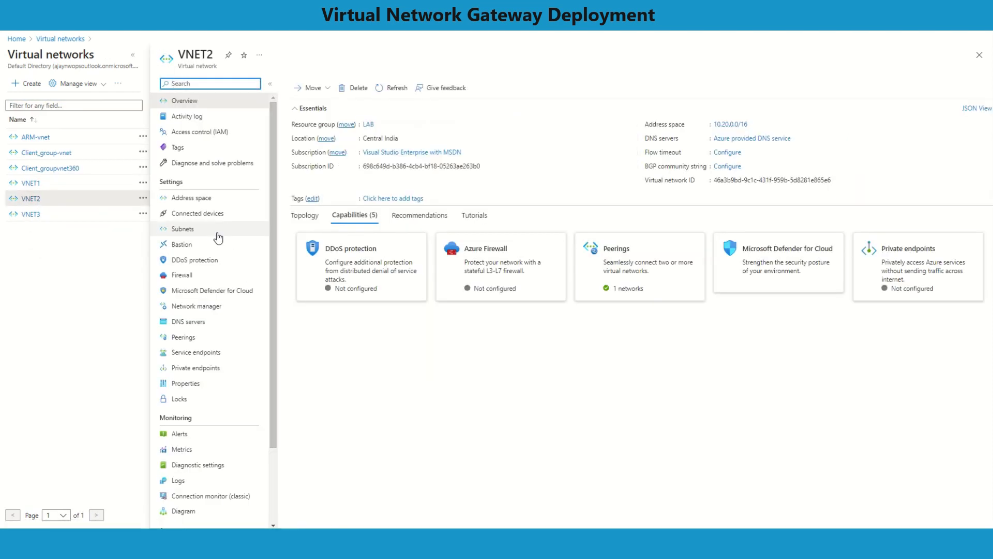
pyautogui.click(212, 235)
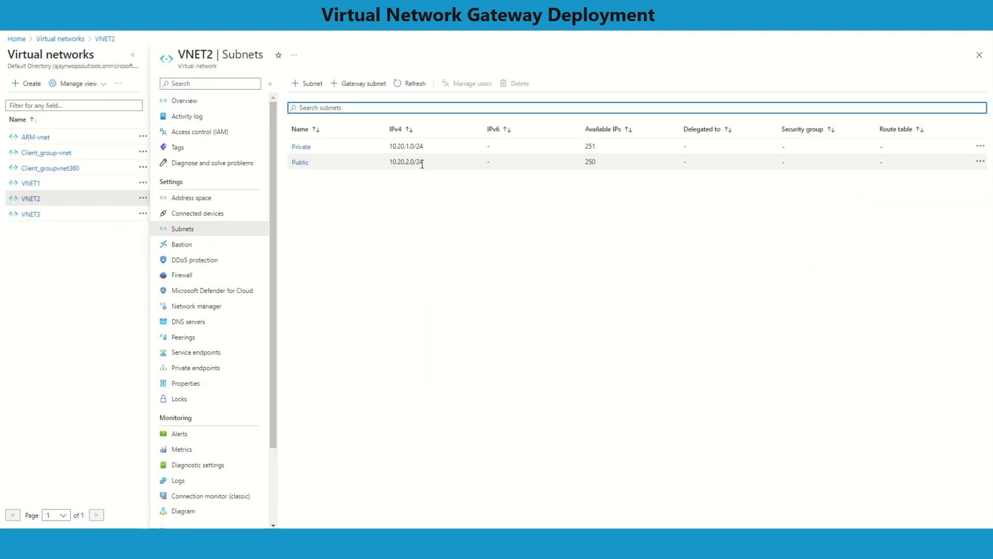
pyautogui.click(303, 164)
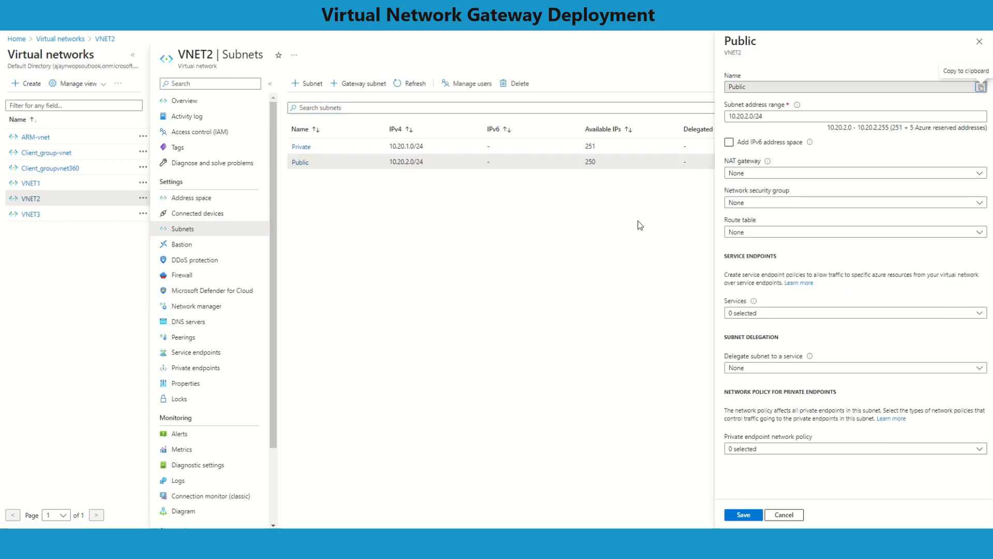
pyautogui.click(761, 233)
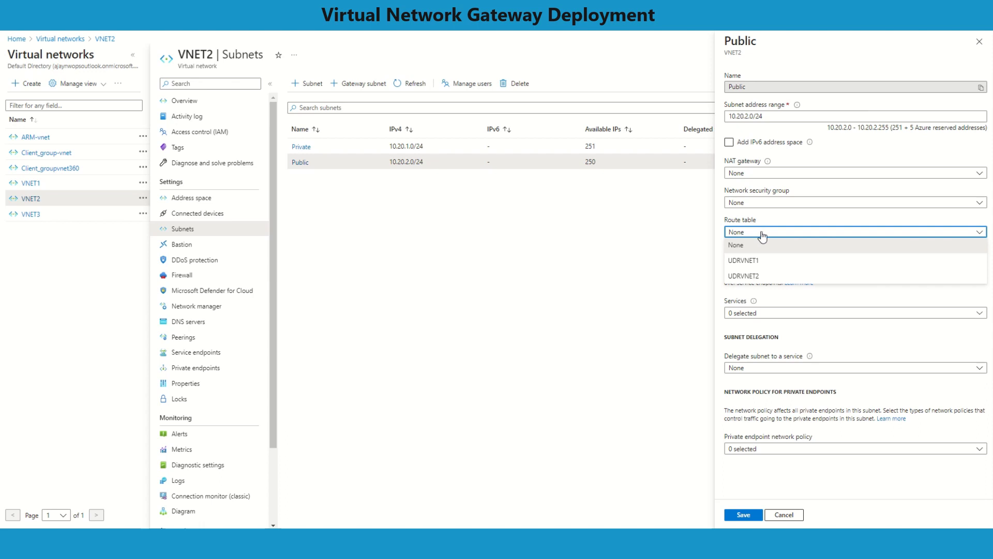
pyautogui.click(758, 277)
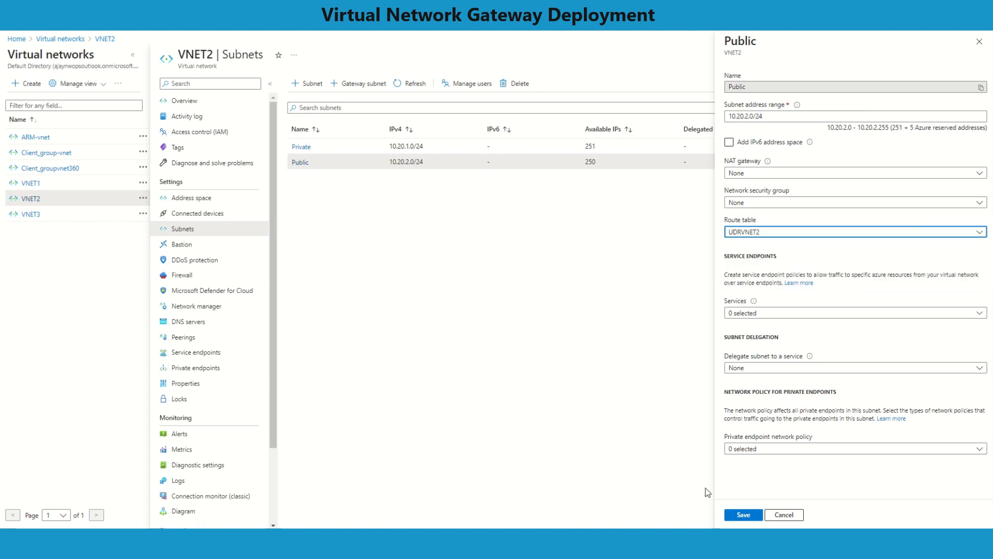
pyautogui.click(743, 514)
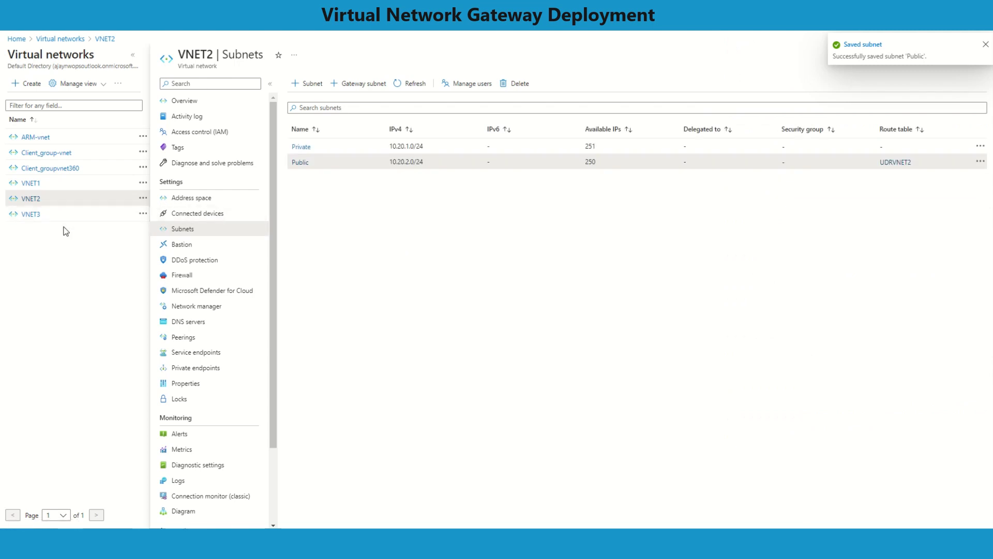
# Open VNET3, switch to the remote desktop, stop the running ping on Linxvnet3-01 and check its IP address with ifconfig
pyautogui.click(31, 215)
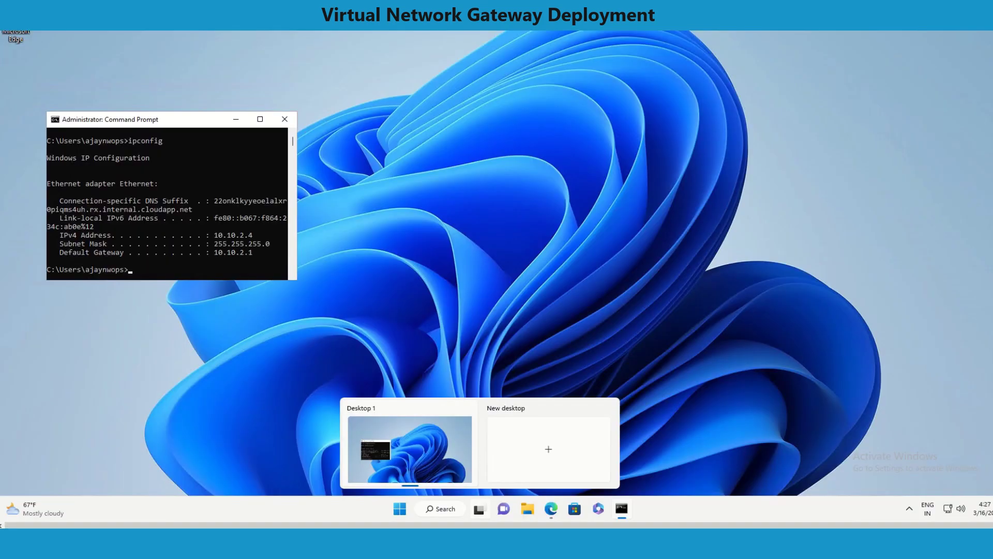
pyautogui.click(515, 498)
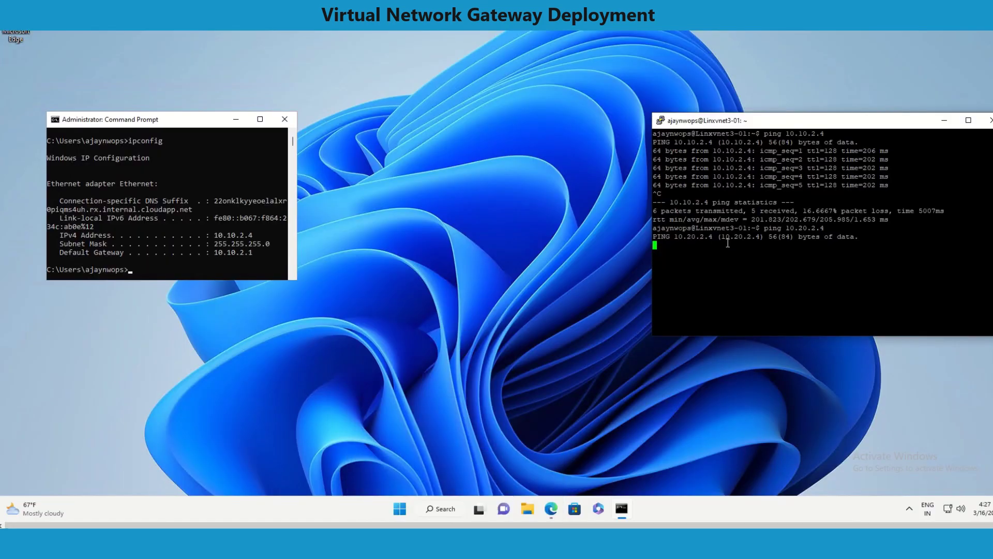
pyautogui.hotkey('ctrl', 'c')
pyautogui.write('ifconfig')
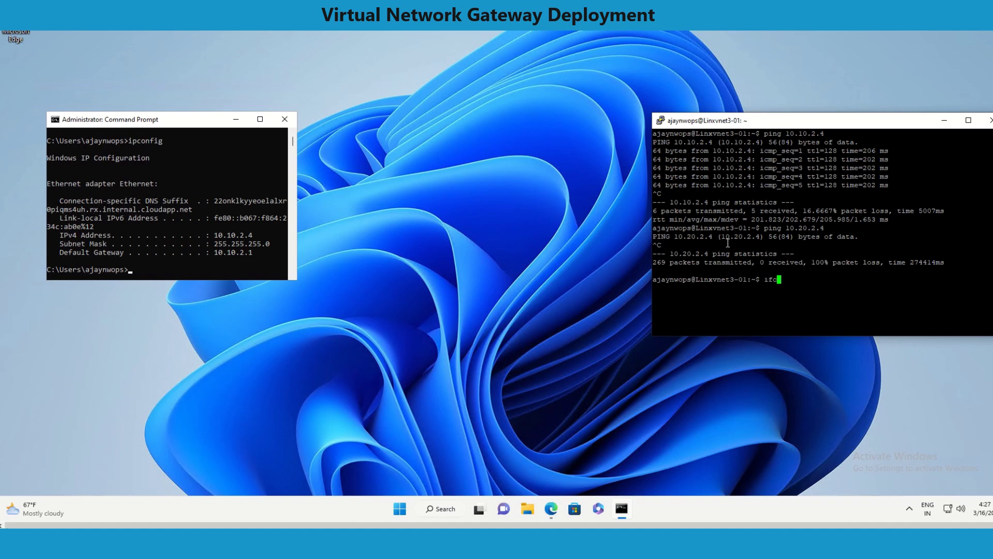
pyautogui.press('Return')
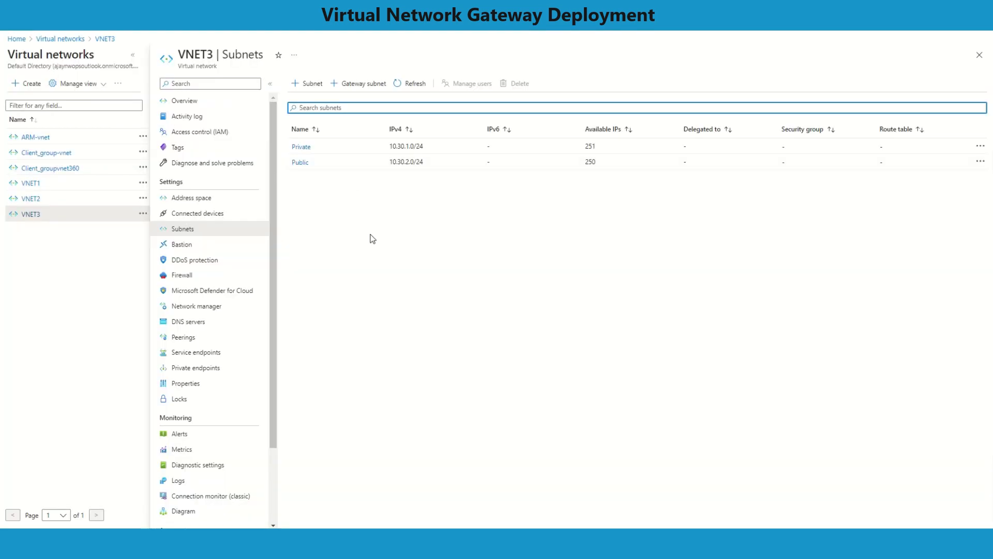
# Associate route table UDRVNET3 with the Public subnet of VNET3 and save the subnet
pyautogui.click(300, 163)
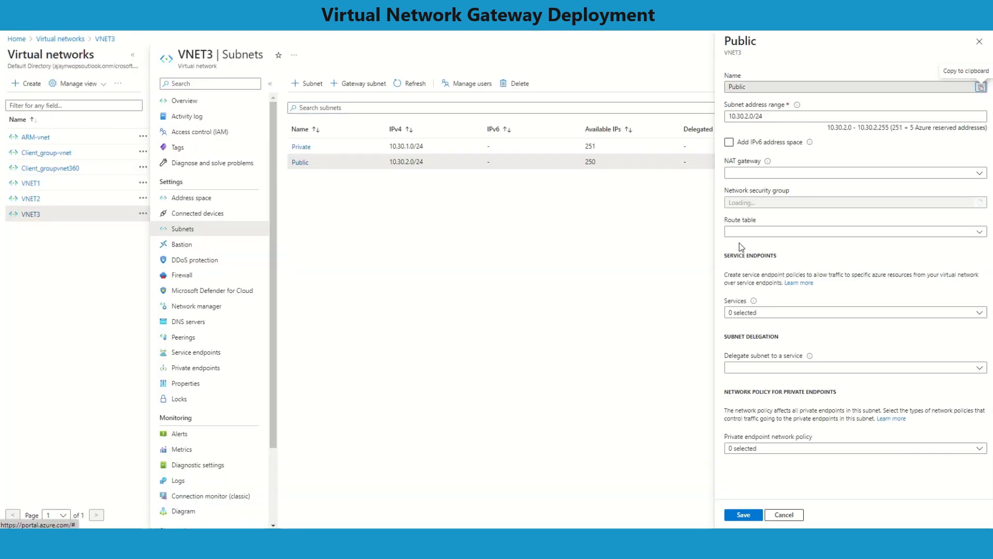
pyautogui.click(802, 232)
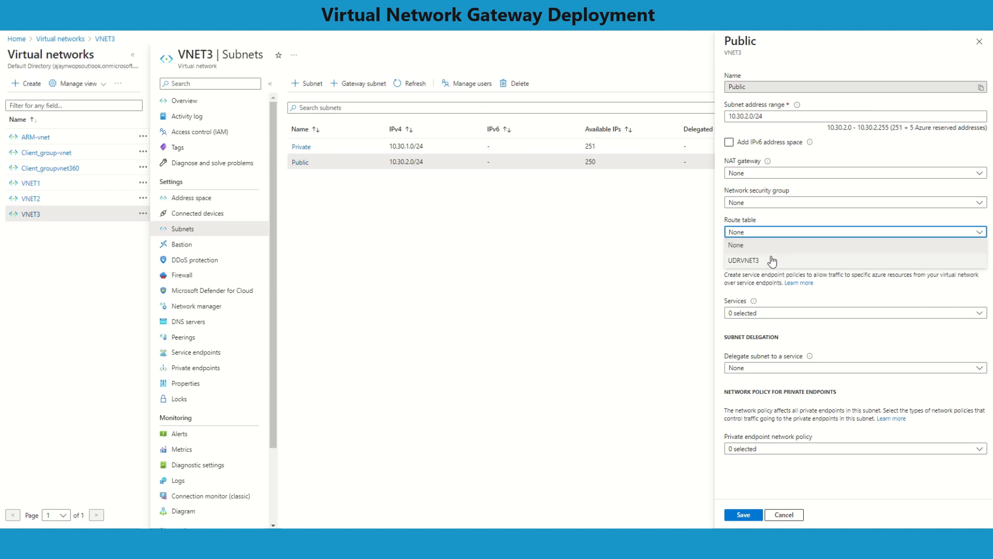
pyautogui.click(772, 261)
pyautogui.click(745, 515)
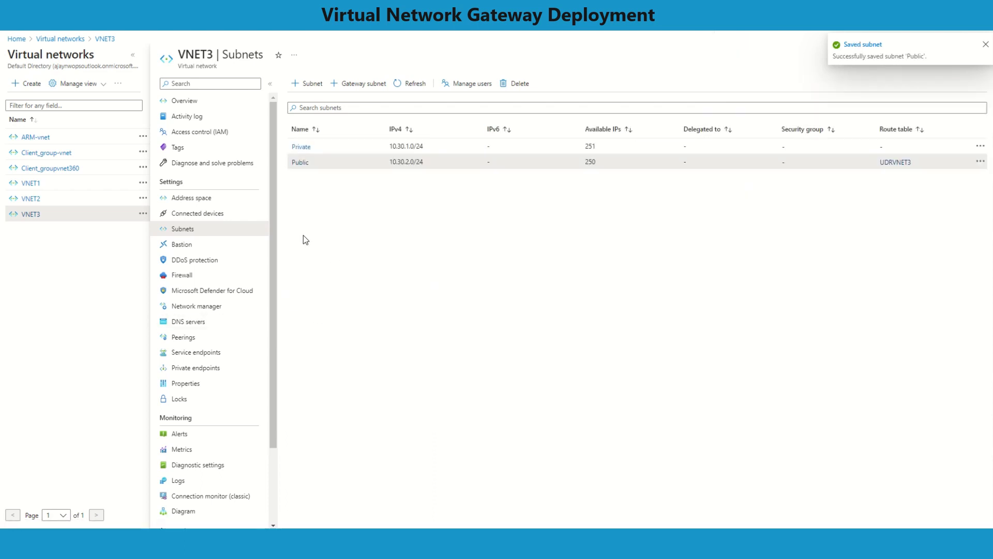
# Return to the portal home page and open the routes of route table UDRVNET2
pyautogui.click(16, 39)
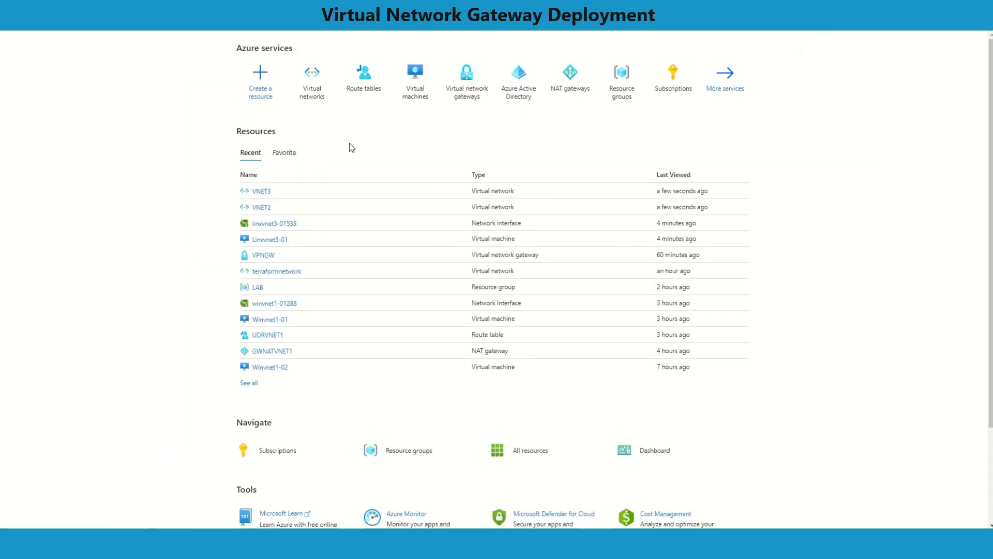
pyautogui.click(355, 93)
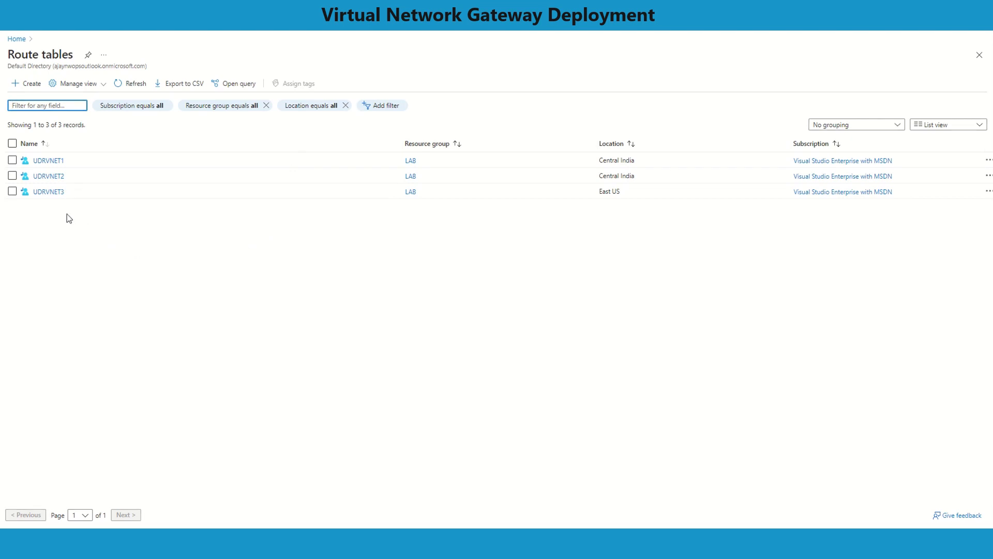
pyautogui.click(60, 178)
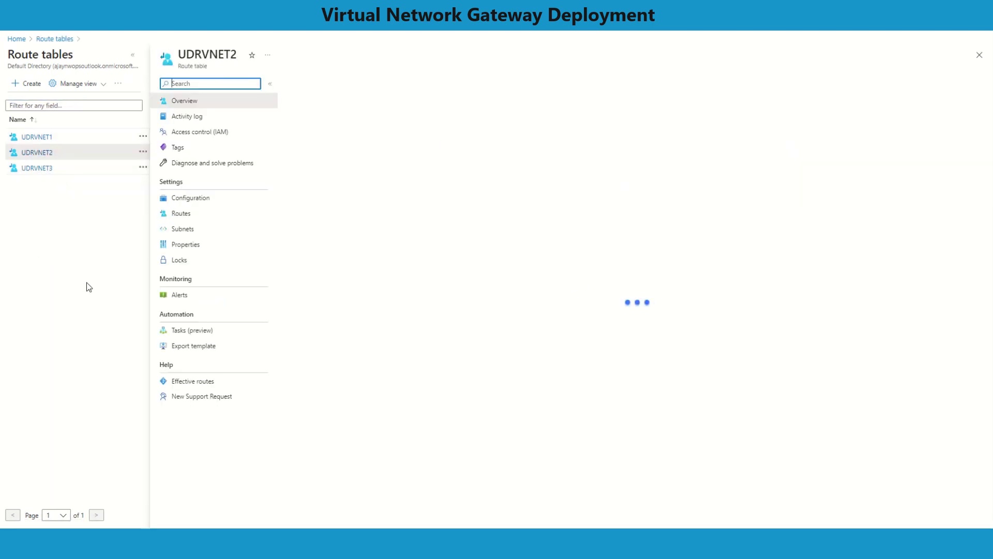
pyautogui.click(132, 55)
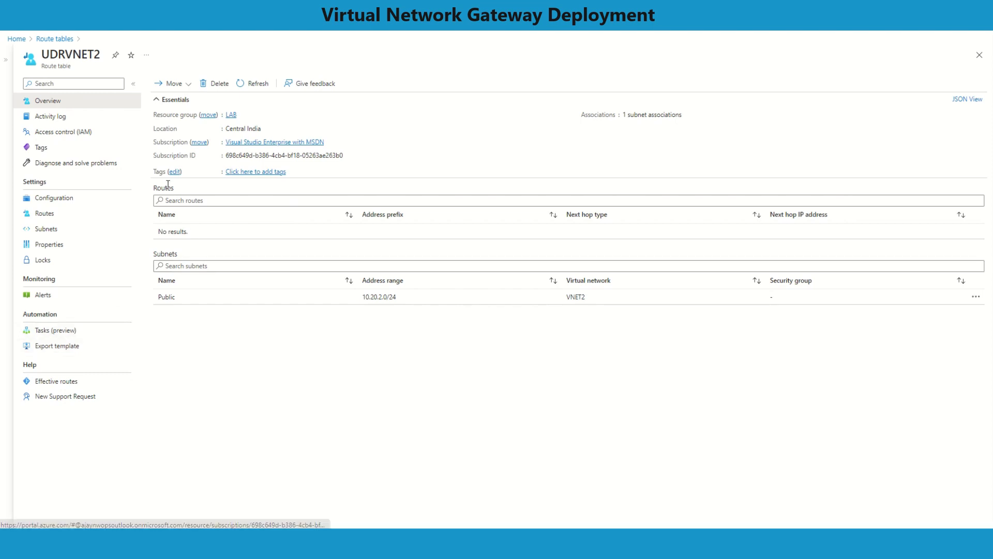
pyautogui.click(63, 214)
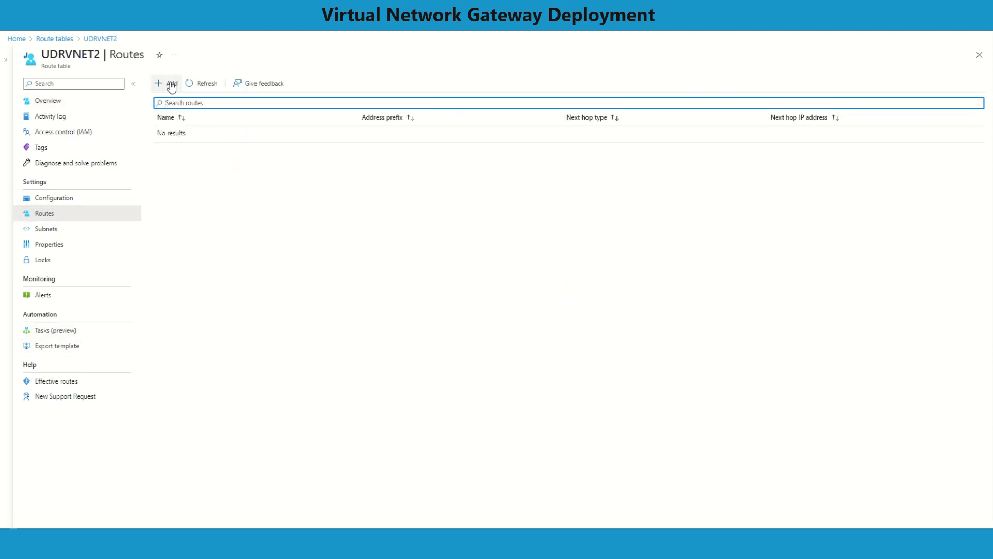
# Start a new route named TOVNET3 with IP Addresses destination 10.30.0.0/16 and next hop type Virtual appliance
pyautogui.click(171, 85)
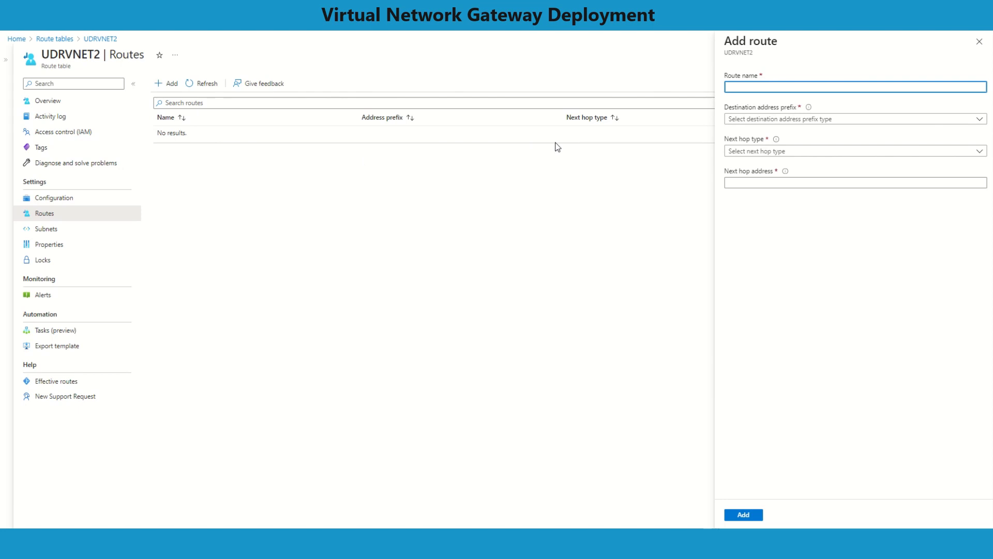
pyautogui.write('TOVNET3')
pyautogui.click(779, 120)
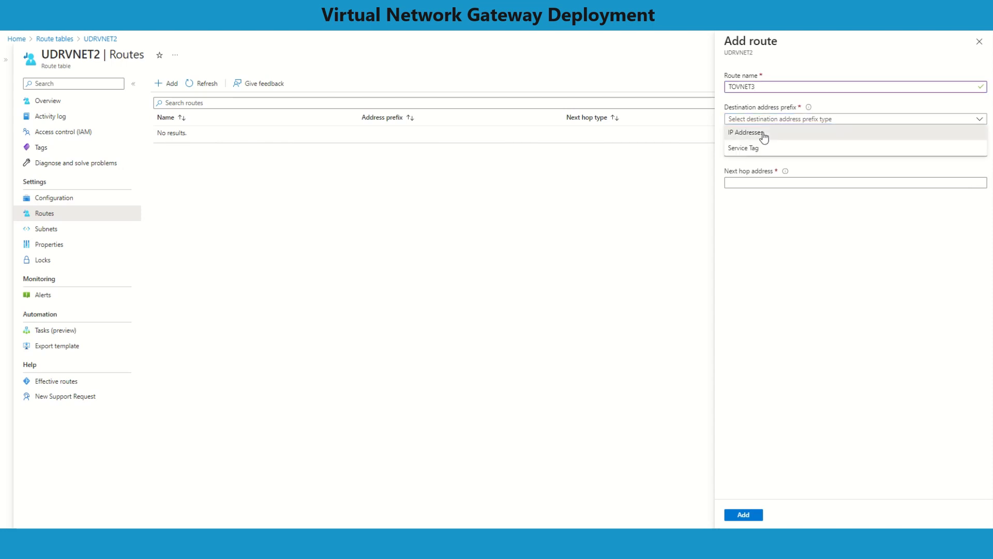
pyautogui.click(760, 132)
pyautogui.click(761, 149)
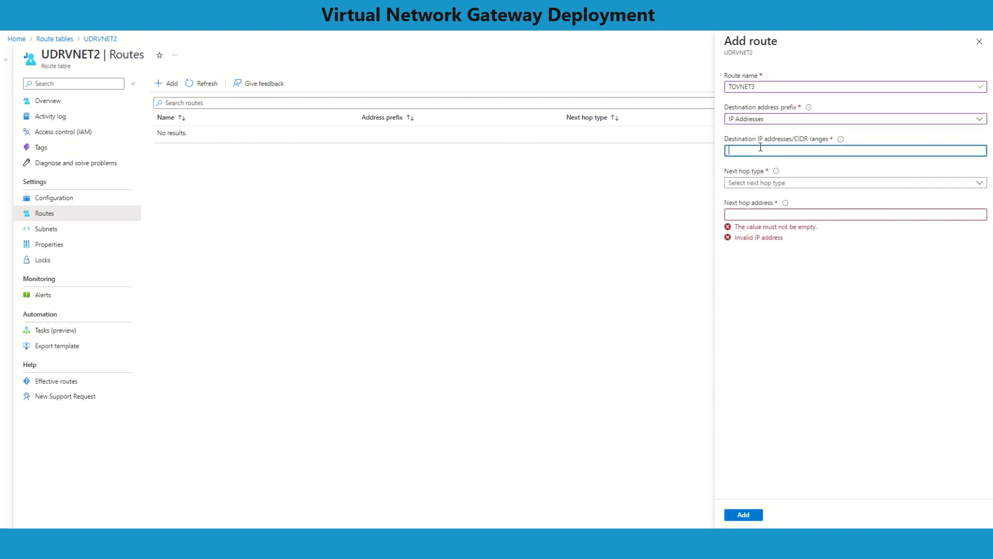
pyautogui.write('10.30.0.0')
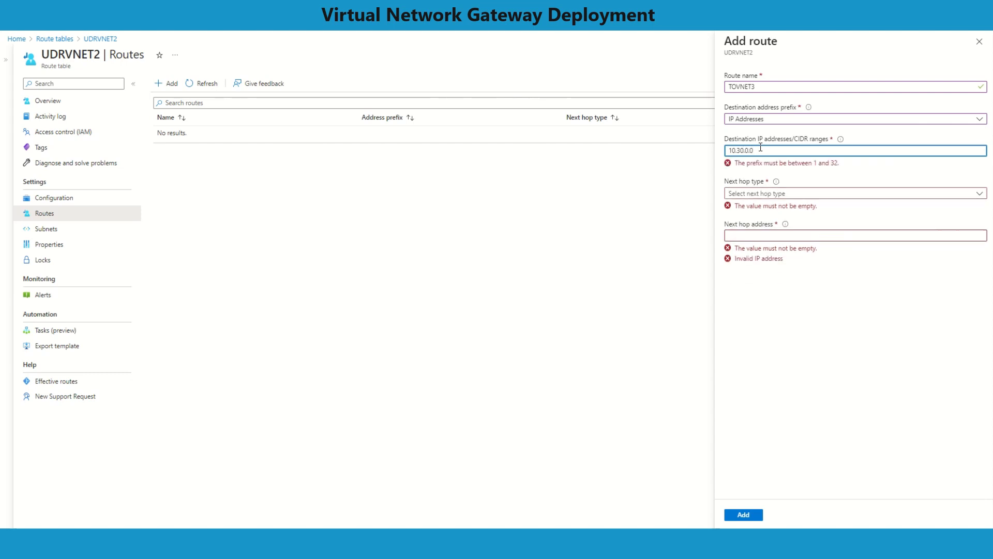
pyautogui.write('/16')
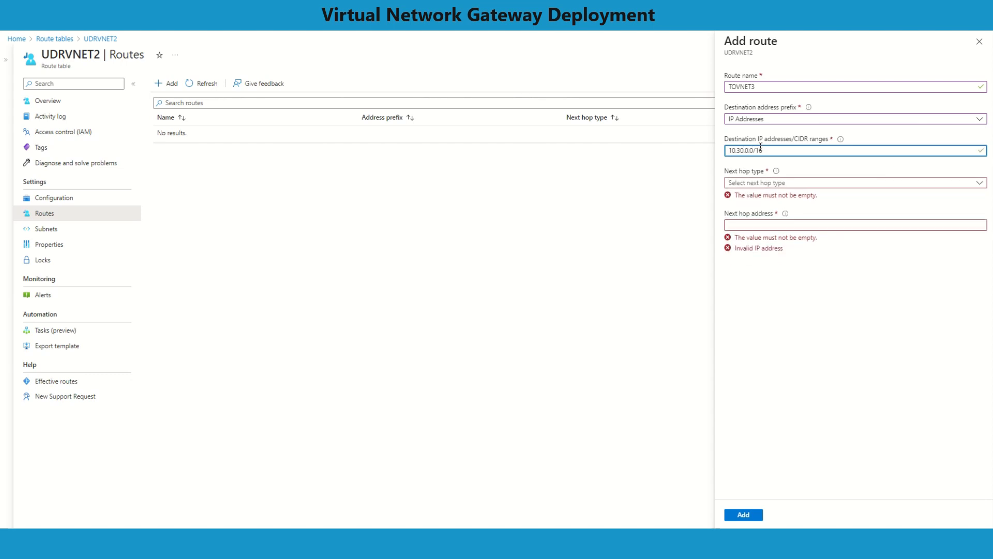
pyautogui.click(779, 182)
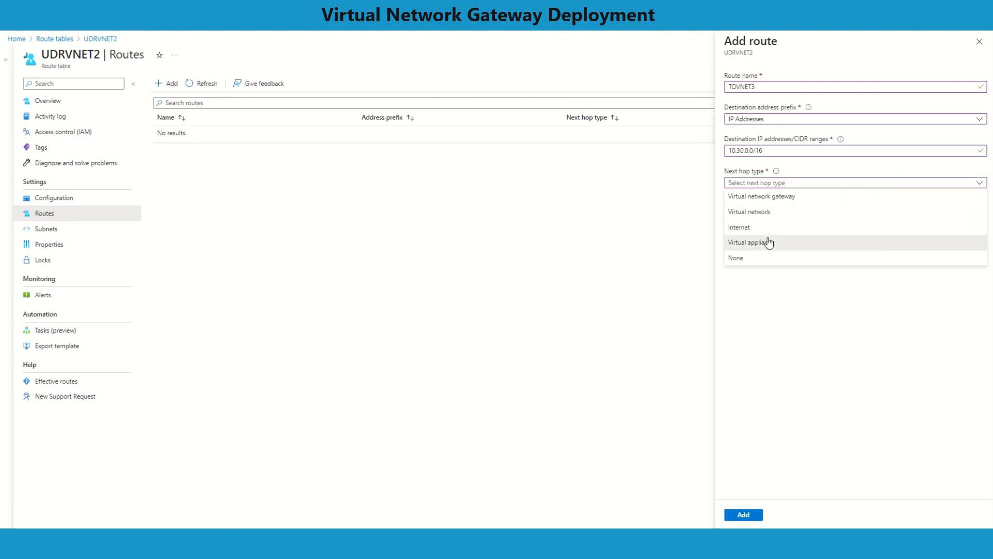
pyautogui.click(769, 242)
pyautogui.click(767, 215)
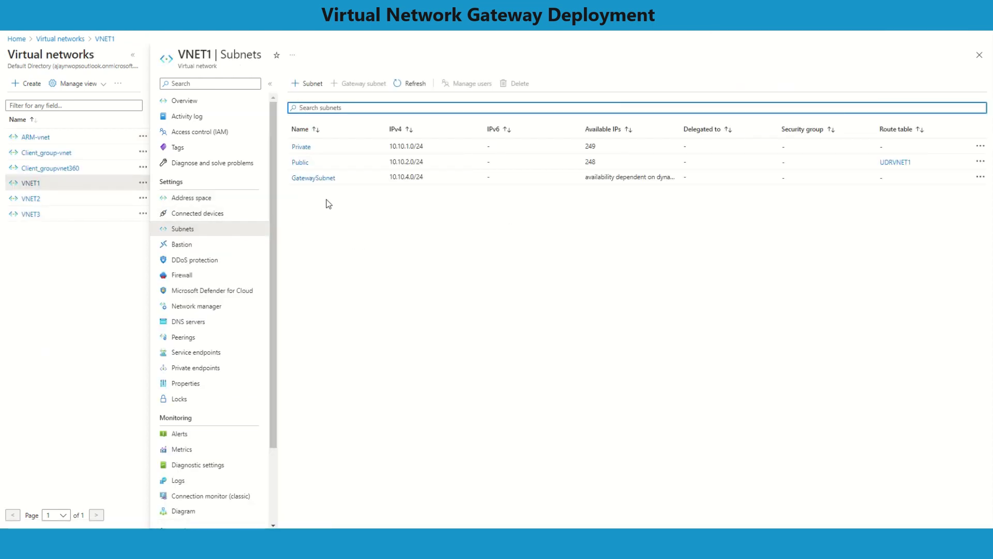
# Copy the network address of GatewaySubnet from the subnet list of VNET1
pyautogui.click(429, 180)
pyautogui.moveTo(428, 180); pyautogui.dragTo(395, 186)
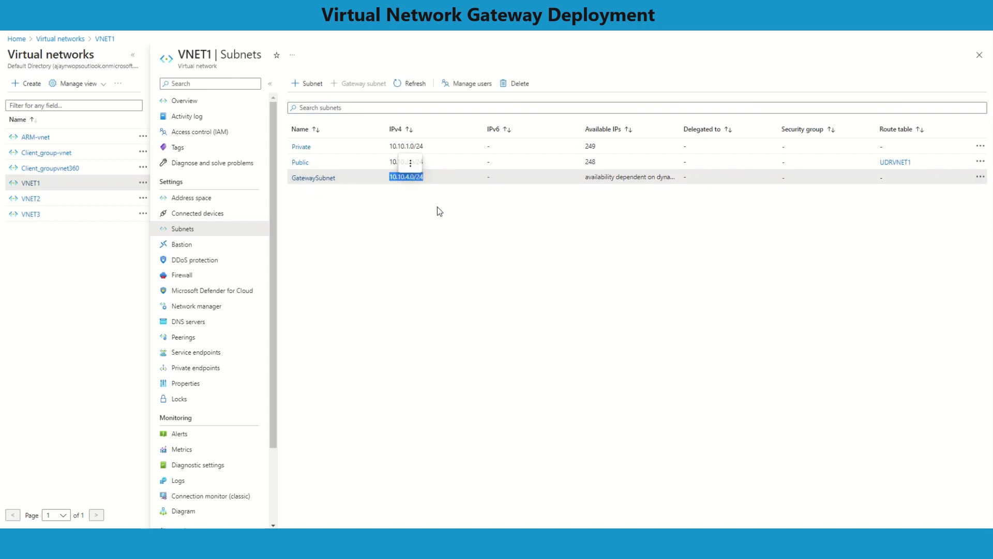
pyautogui.click(480, 224)
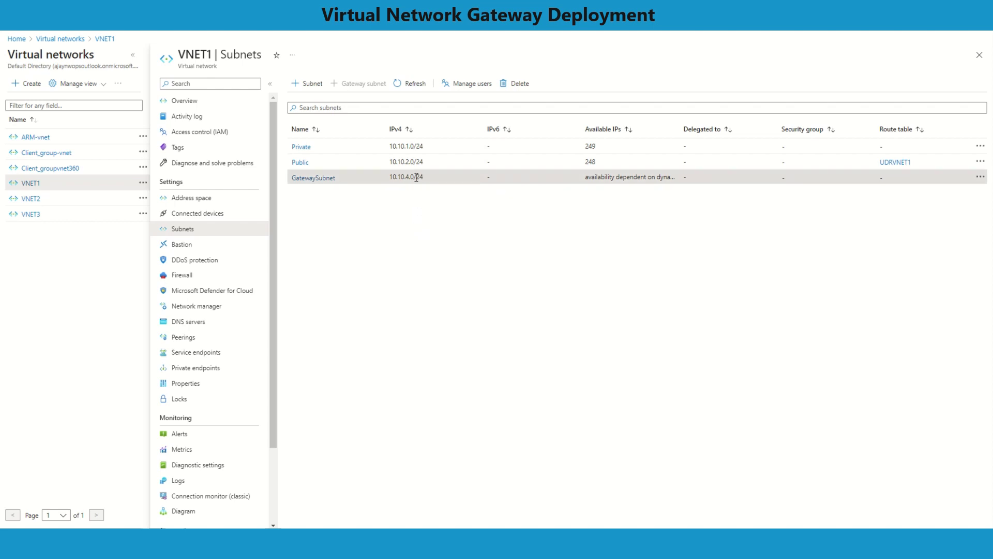
pyautogui.moveTo(416, 177); pyautogui.dragTo(388, 179)
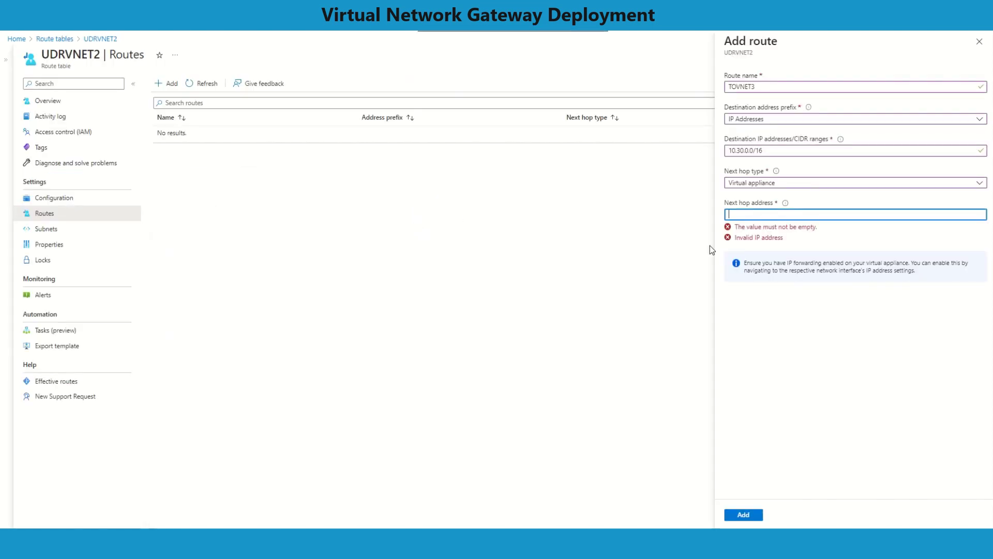
# Set the next hop address of route TOVNET3 to 10.10.4.4 and add the route to UDRVNET2
pyautogui.write('10.10.4.0/')
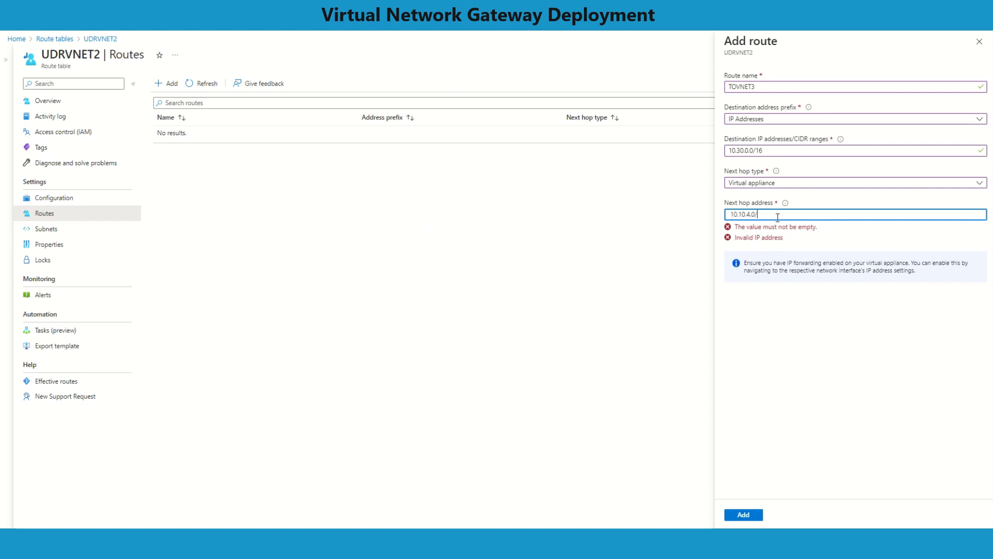
pyautogui.press('BackSpace')
pyautogui.press('BackSpace')
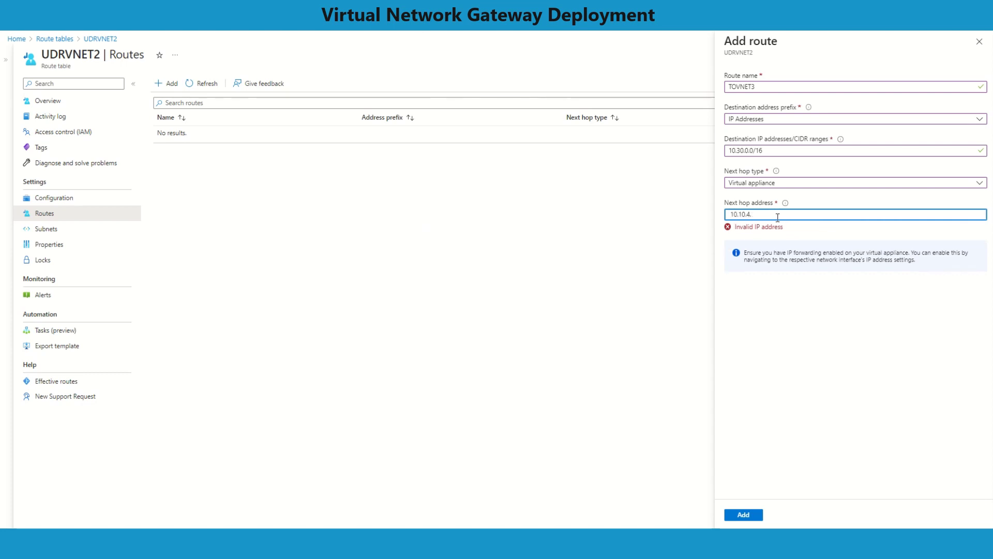
pyautogui.write('4')
pyautogui.press('Home')
pyautogui.press('Delete')
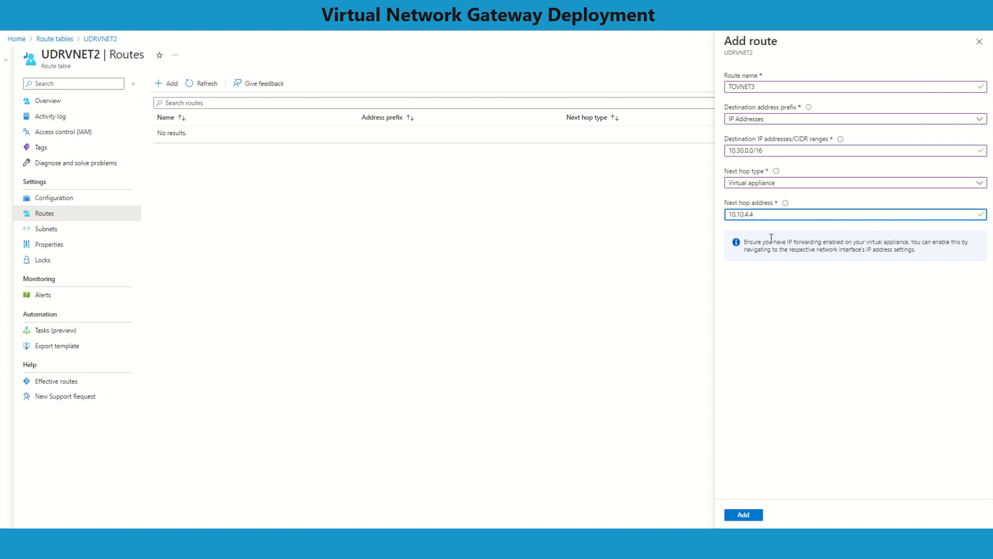
pyautogui.moveTo(757, 214); pyautogui.dragTo(684, 216)
pyautogui.click(739, 515)
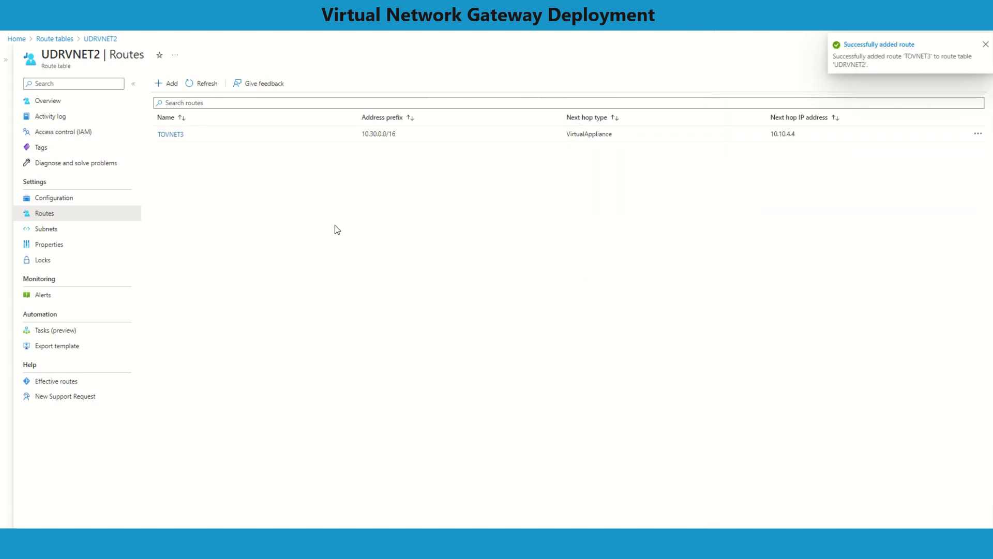
# Open the routes of route table UDRVNET3 from the route tables list and begin adding a new route
pyautogui.click(65, 39)
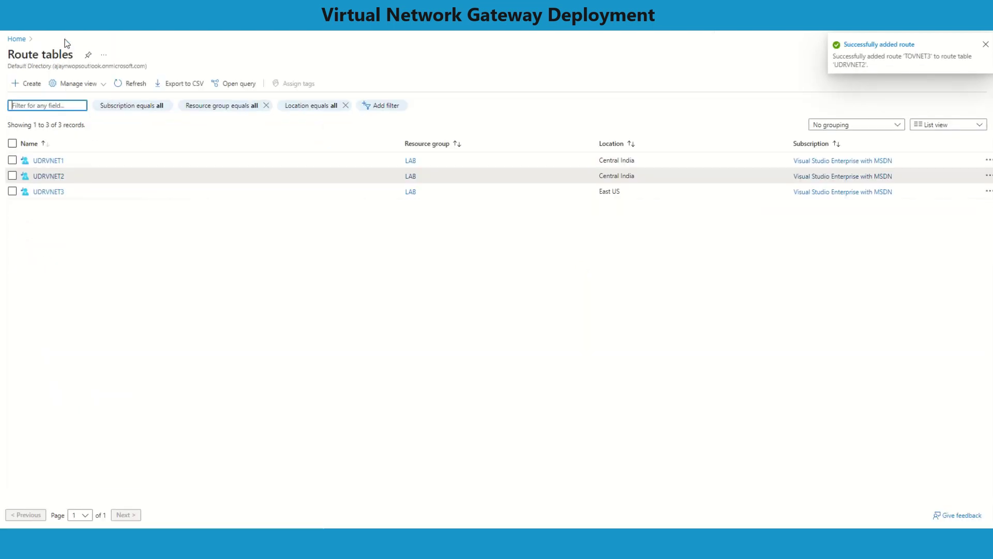
pyautogui.click(48, 193)
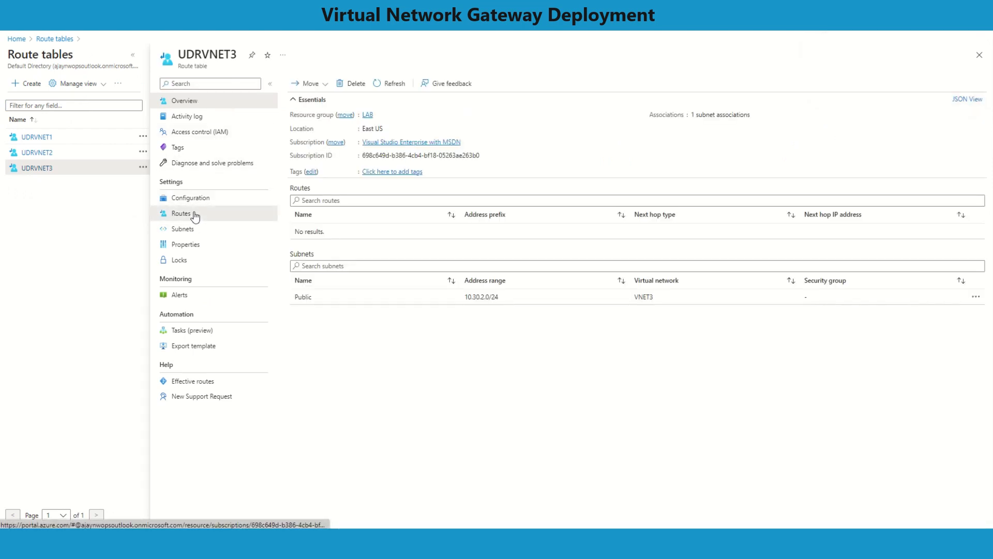
pyautogui.click(192, 214)
pyautogui.click(301, 84)
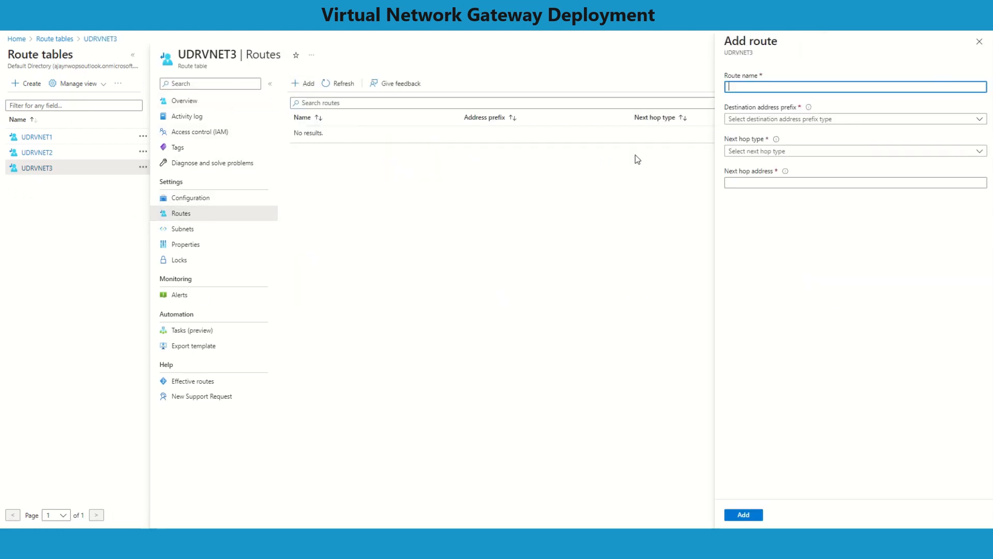
# Name the new route TOVNET2 and give it the IP Addresses destination 10.20.0.0/16
pyautogui.write('TOVNET2')
pyautogui.click(775, 119)
pyautogui.click(765, 132)
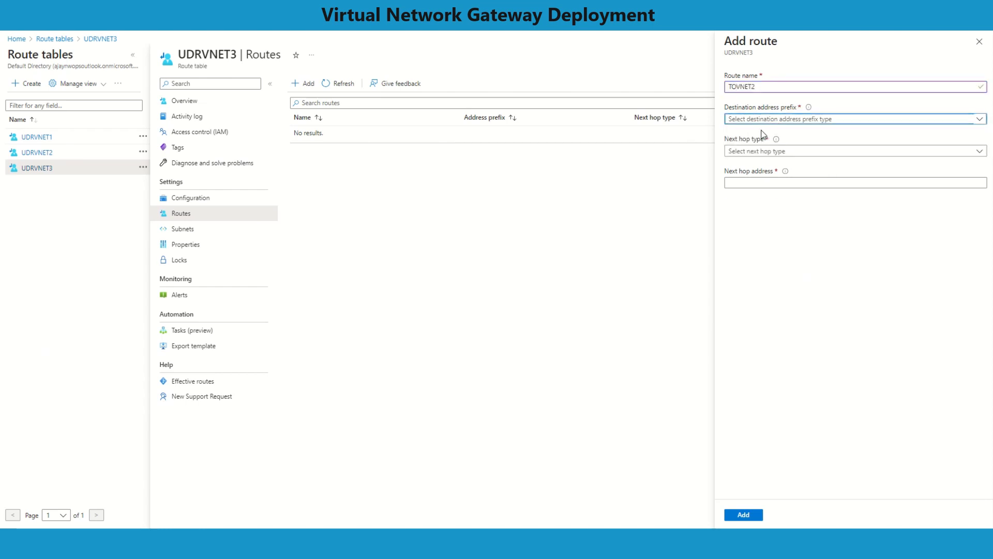
pyautogui.click(754, 149)
pyautogui.write('10')
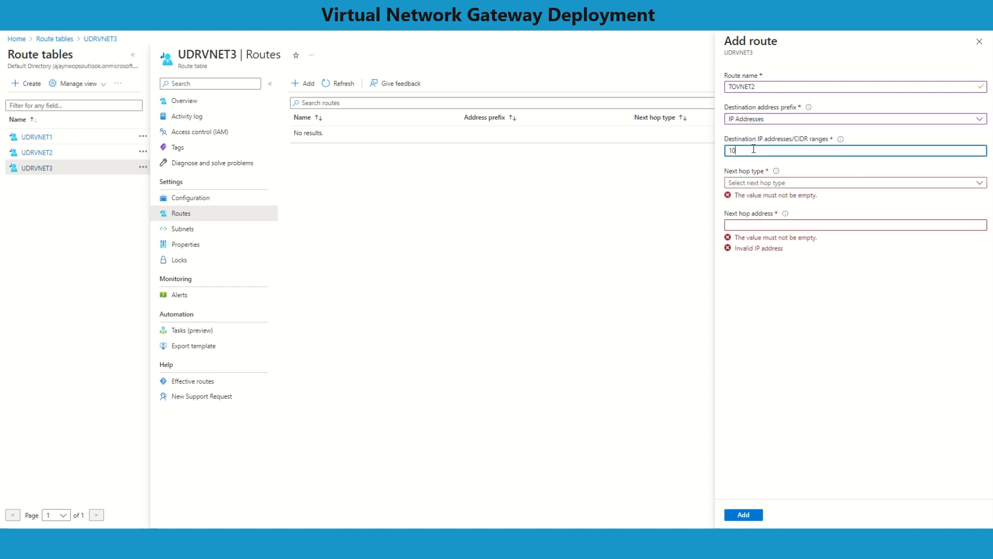
pyautogui.write('.20.0.')
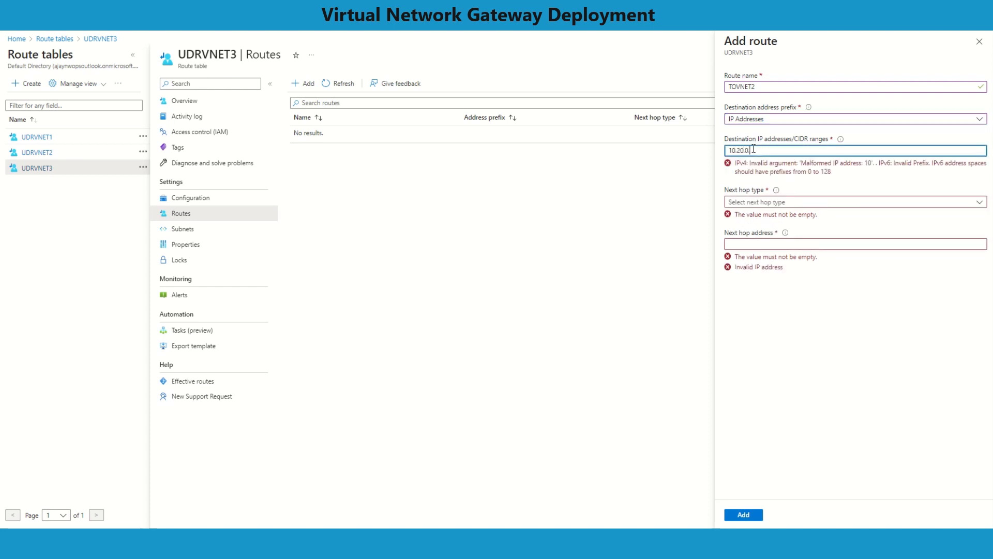
pyautogui.write('0/16')
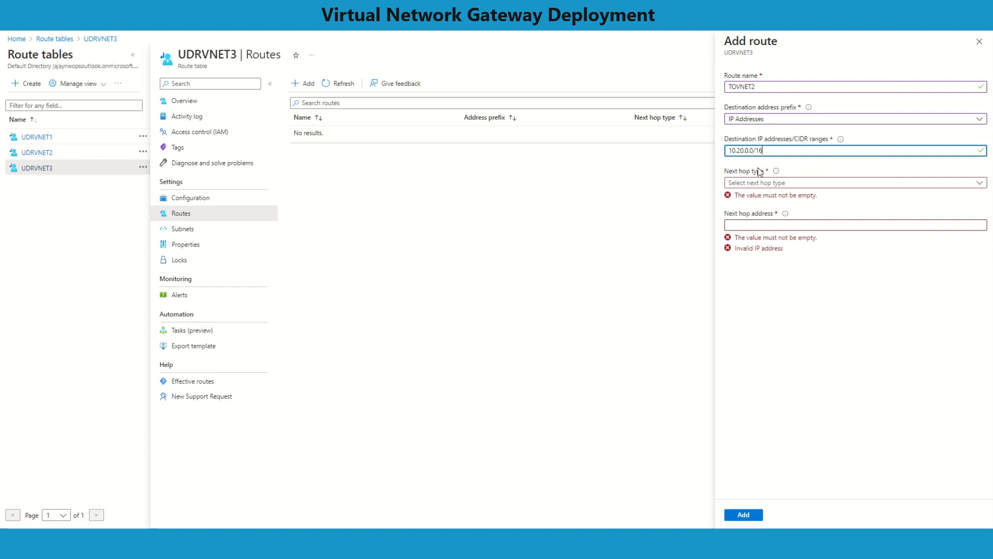
# Set the next hop of route TOVNET2 to Virtual appliance at 10.10.4.4 and add the route to UDRVNET3
pyautogui.click(761, 182)
pyautogui.click(764, 248)
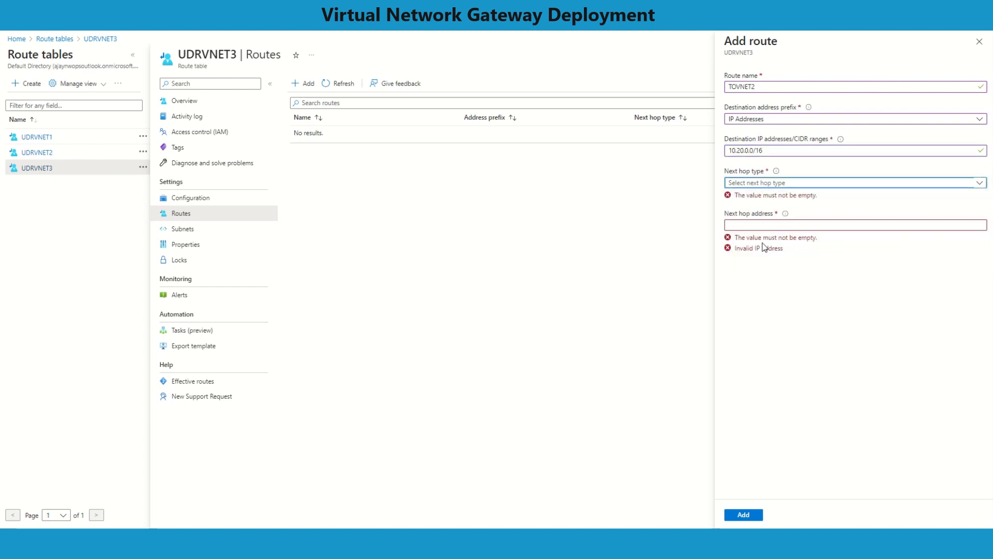
pyautogui.click(766, 214)
pyautogui.write('10.10.4.4')
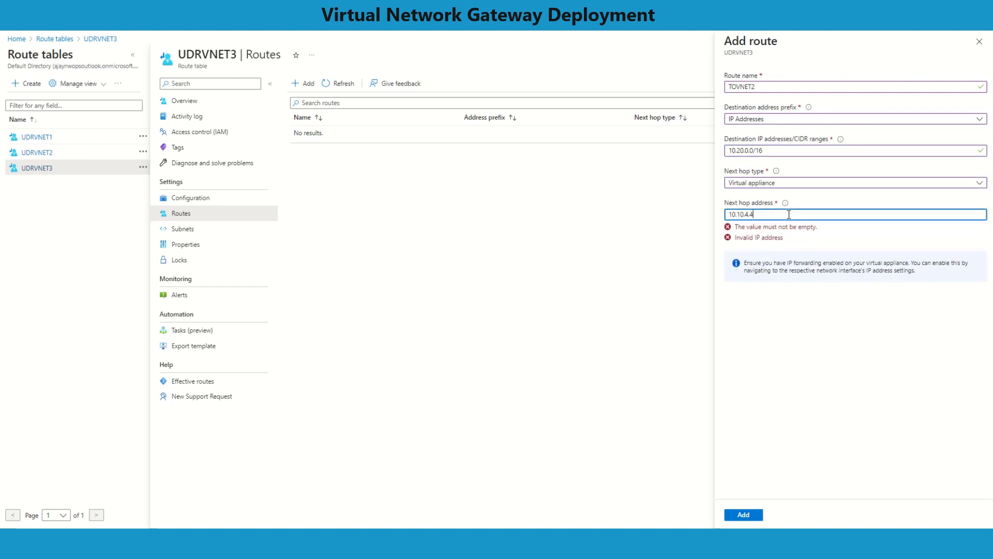
pyautogui.click(744, 514)
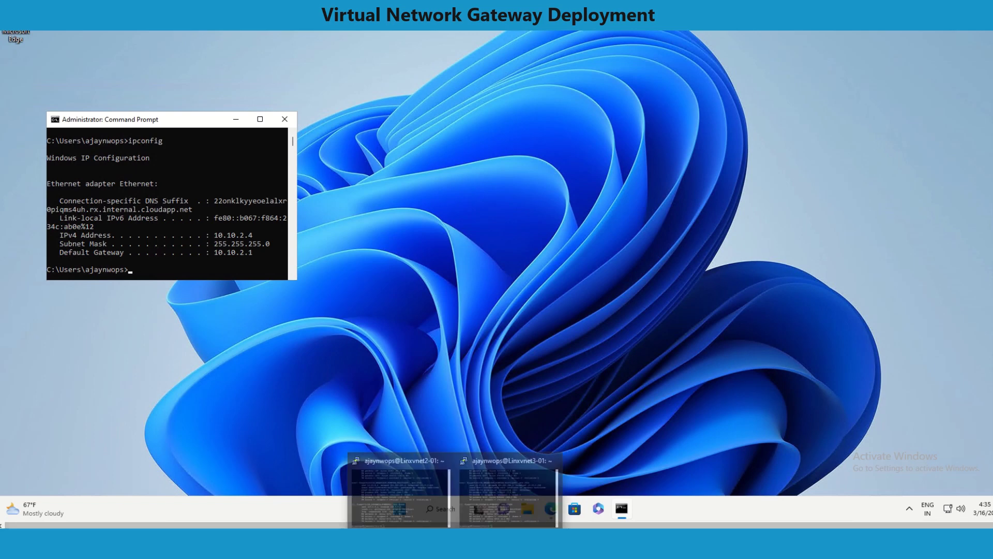
# Switch to the Linxvnet2-01 and Linxvnet3-01 PuTTY sessions, ping 10.10.4.4 from Linxvnet2-01, and stop the ping
pyautogui.click(420, 481)
pyautogui.moveTo(479, 508)
pyautogui.click(492, 486)
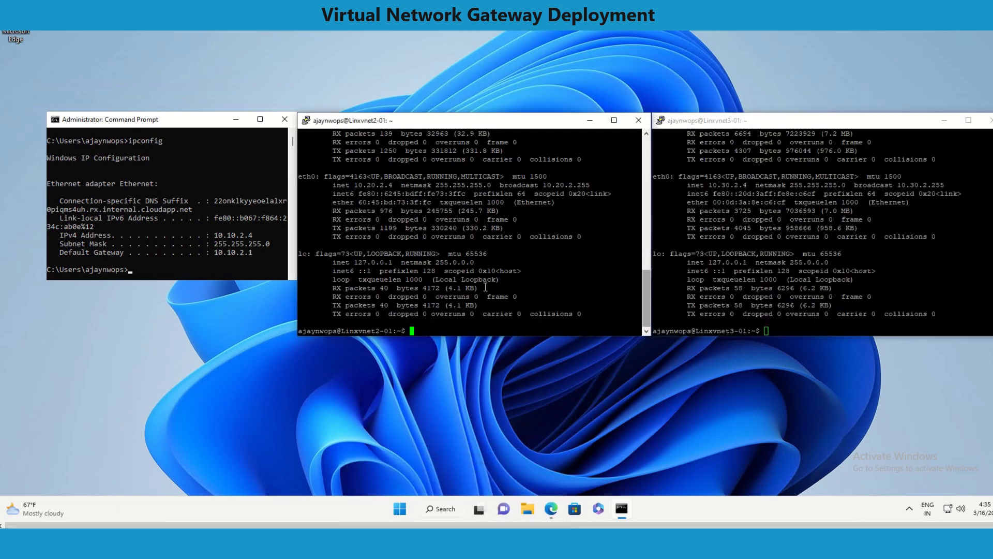
pyautogui.write('ping 10.10.4.4')
pyautogui.press('Return')
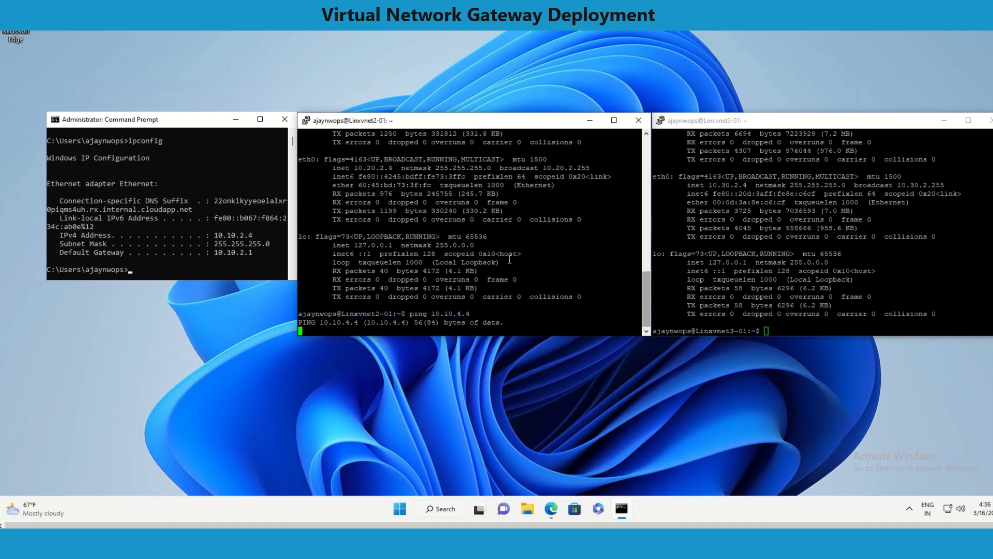
pyautogui.hotkey('ctrl', 'c')
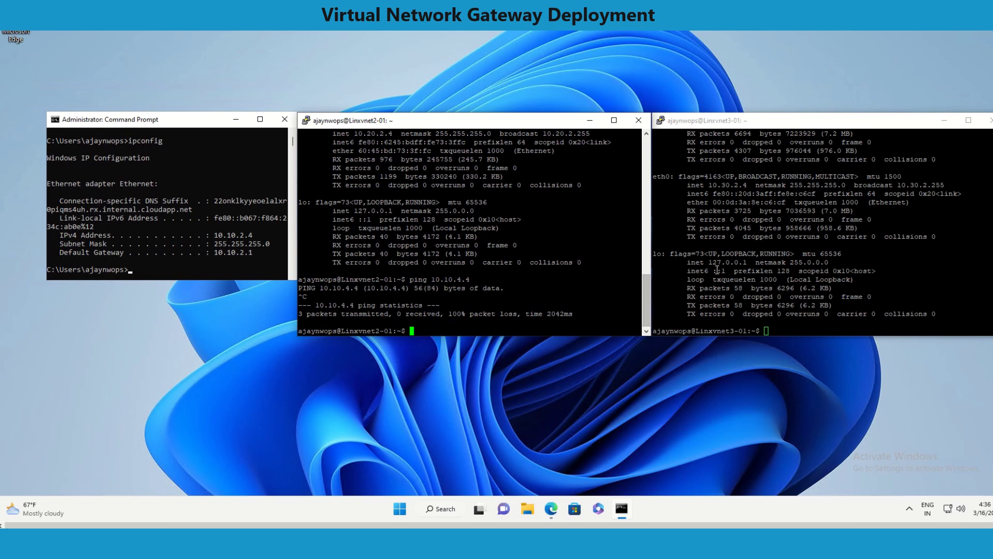
# Ping the gateway address 10.10.4.4 from Linxvnet3-01 and stop the ping
pyautogui.click(717, 269)
pyautogui.write('ping ')
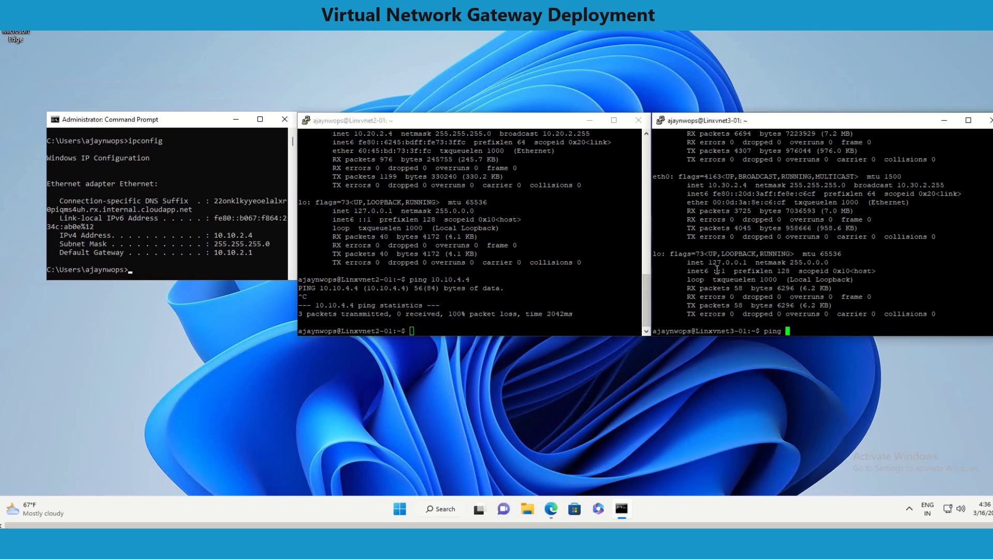
pyautogui.write('10.10.4.4')
pyautogui.press('Return')
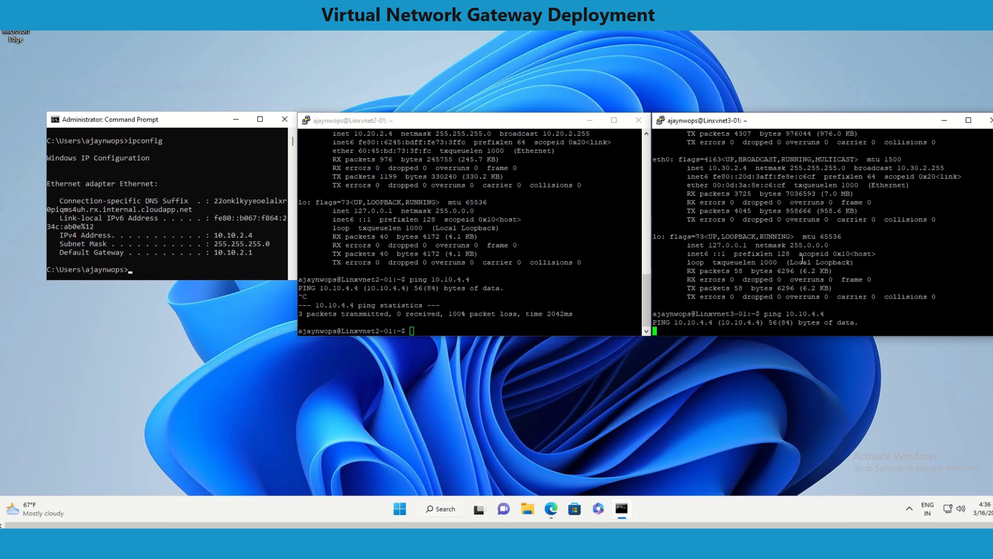
pyautogui.hotkey('ctrl', 'c')
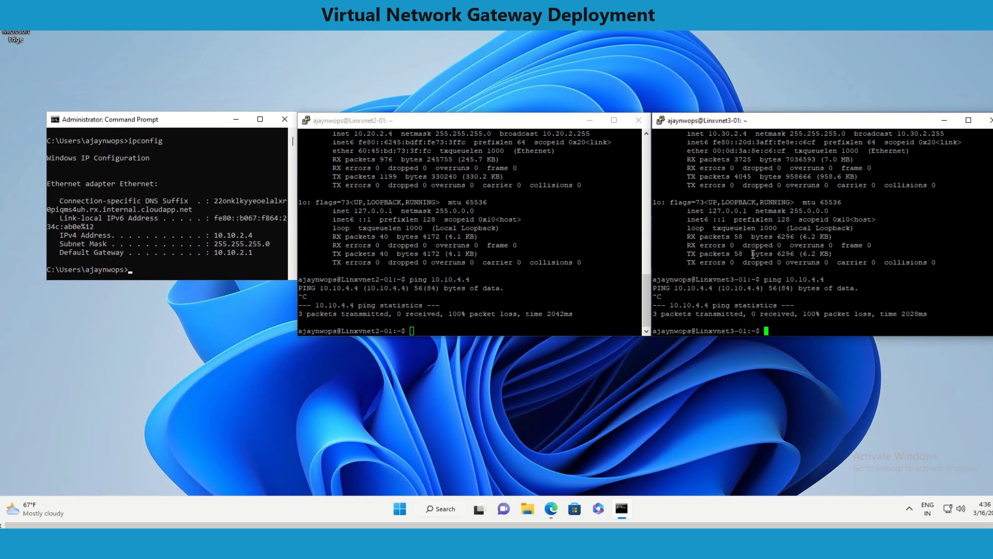
# Ping the VNET2 machine at 10.20.2.4 from Linxvnet3-01
pyautogui.write('ifconfig')
pyautogui.press('Up')
pyautogui.press('Return')
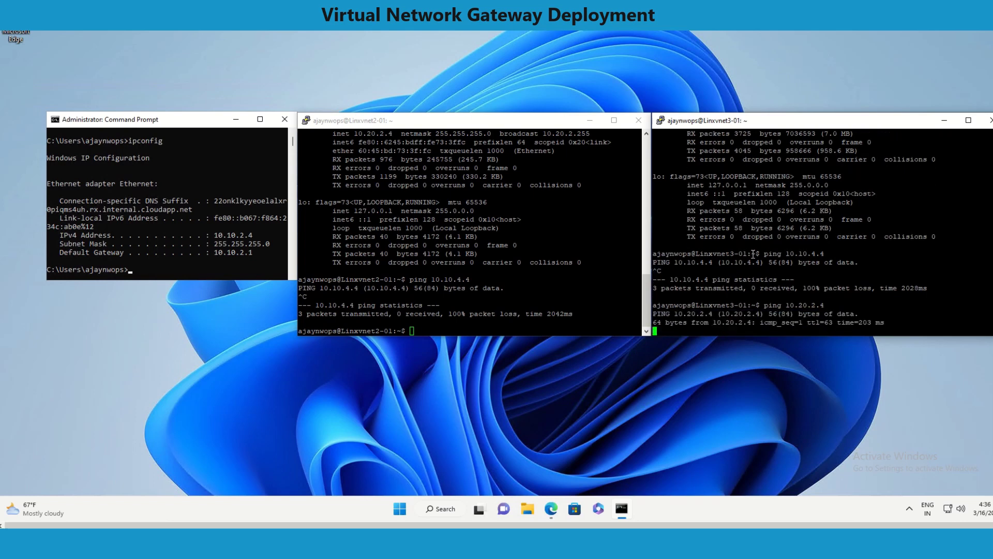